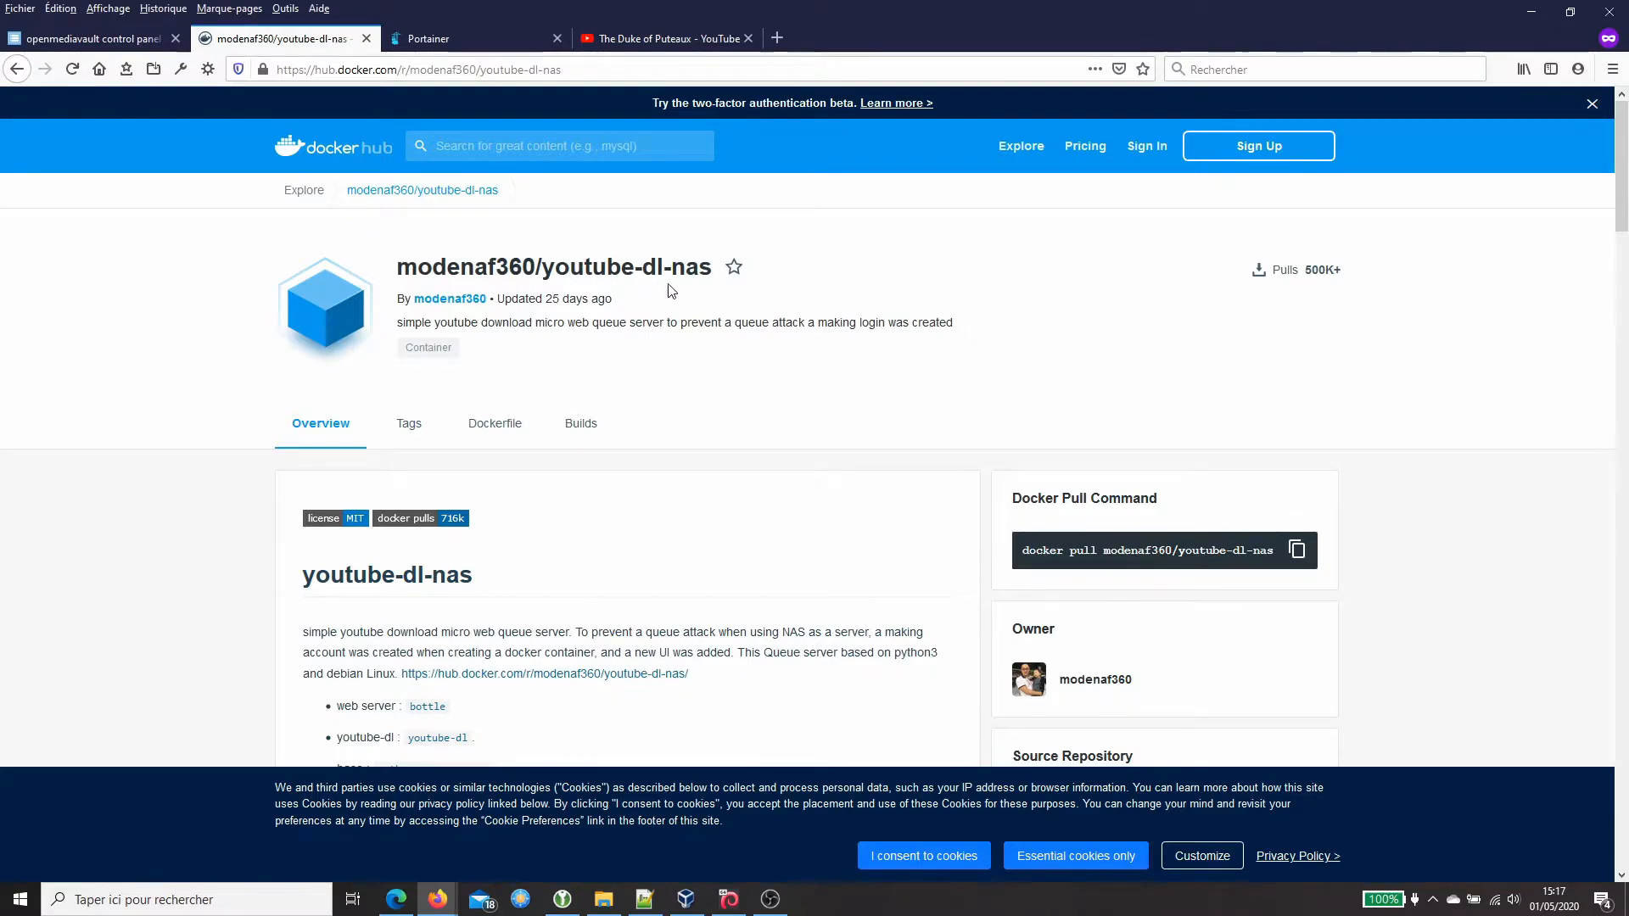
Read through the modenaf360/youtube-dl-nas page on Docker Hub, including its usage instructions and docker options
scroll(845, 491, "down", 1)
scroll(845, 491, "down", 5)
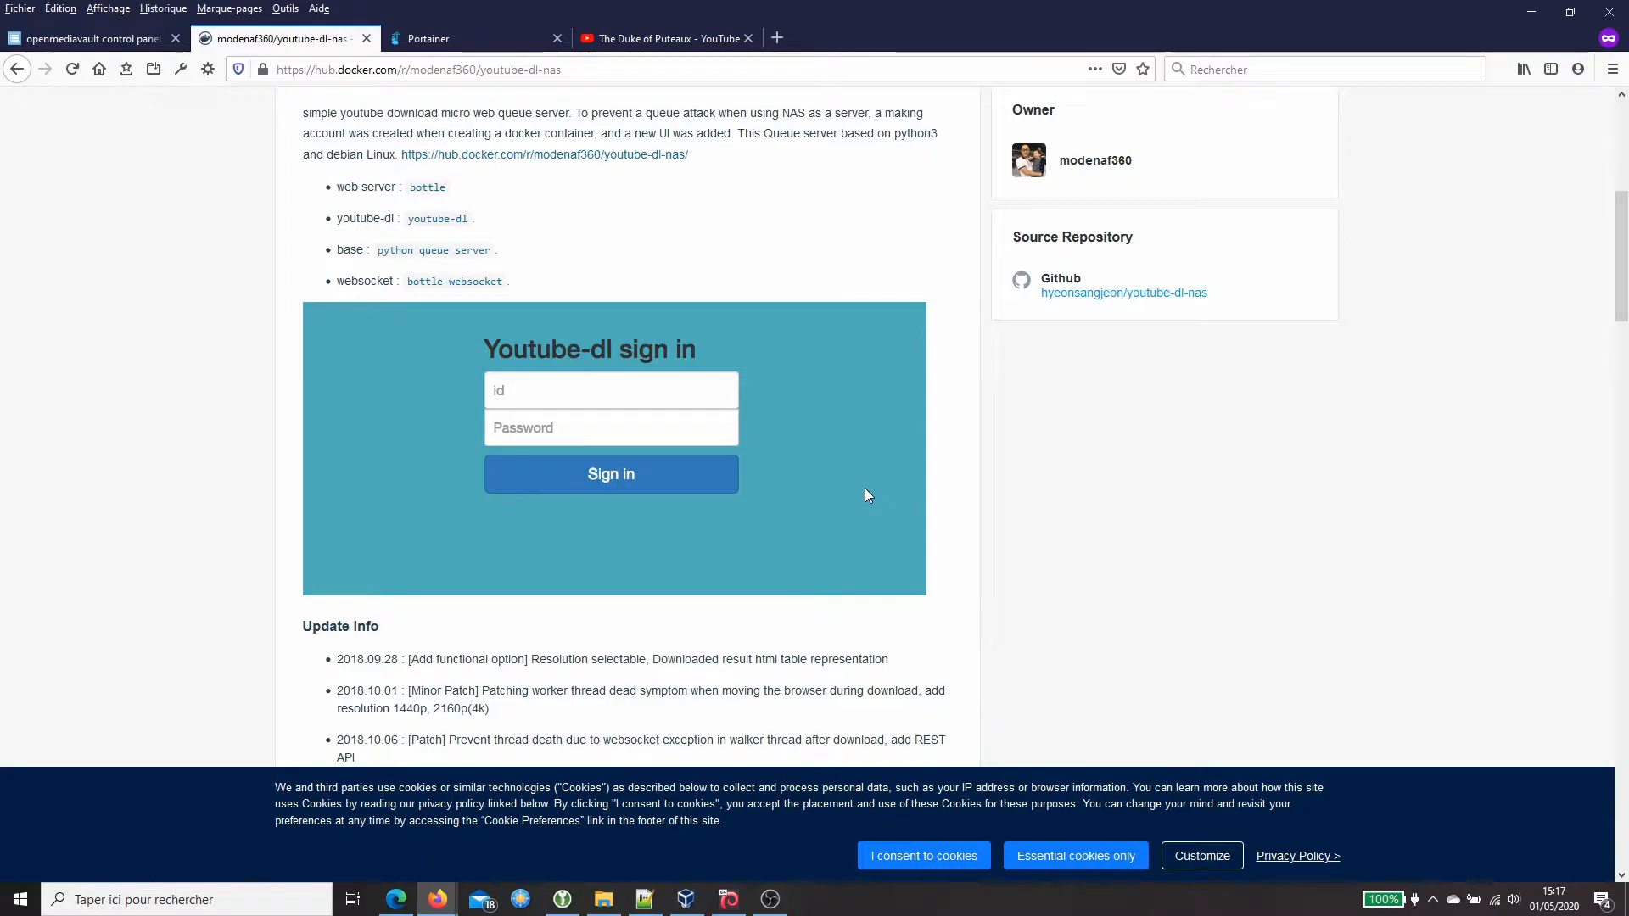
scroll(859, 490, "down", 10)
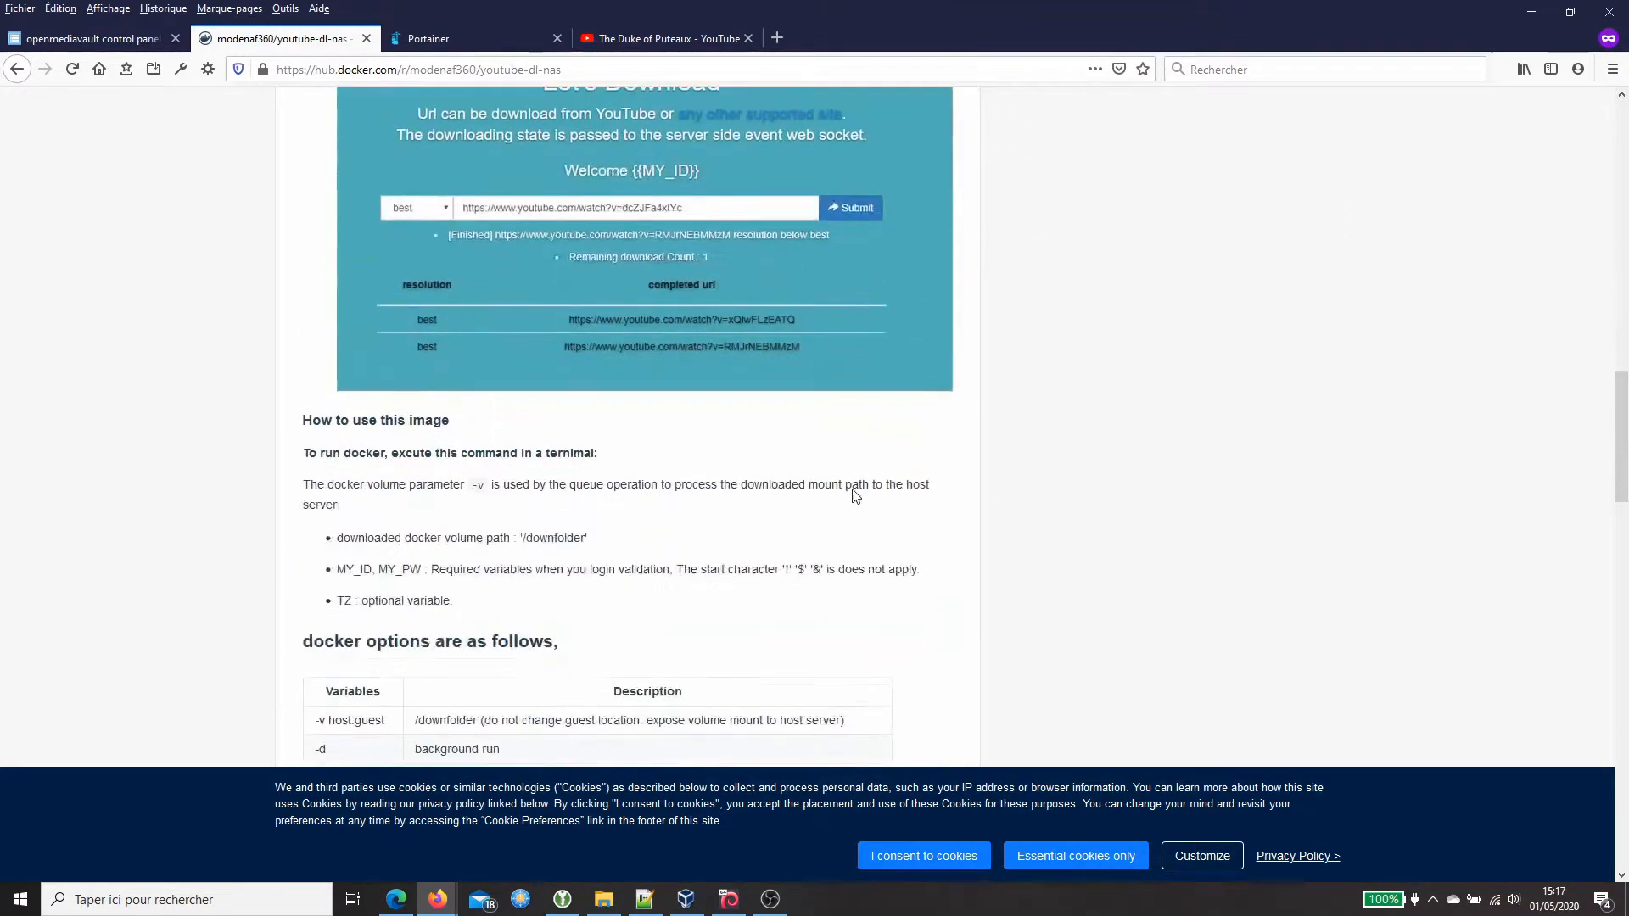
scroll(855, 496, "down", 6)
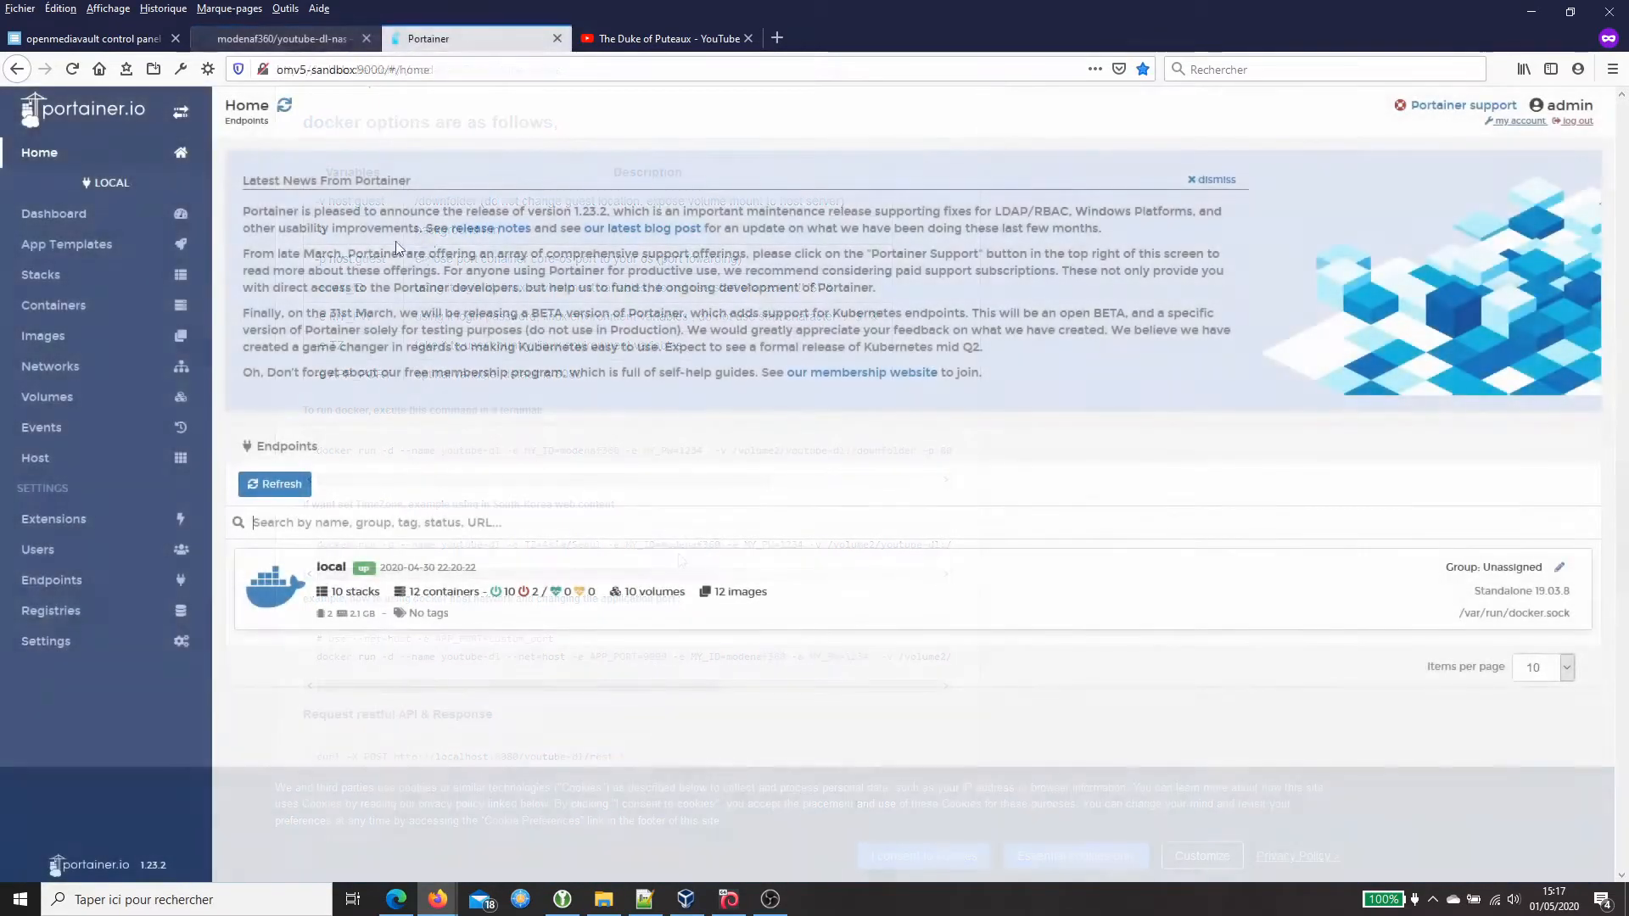
Create a new stack in Portainer and paste the copied youtube-dl compose definition into the web editor
left_click(63, 280)
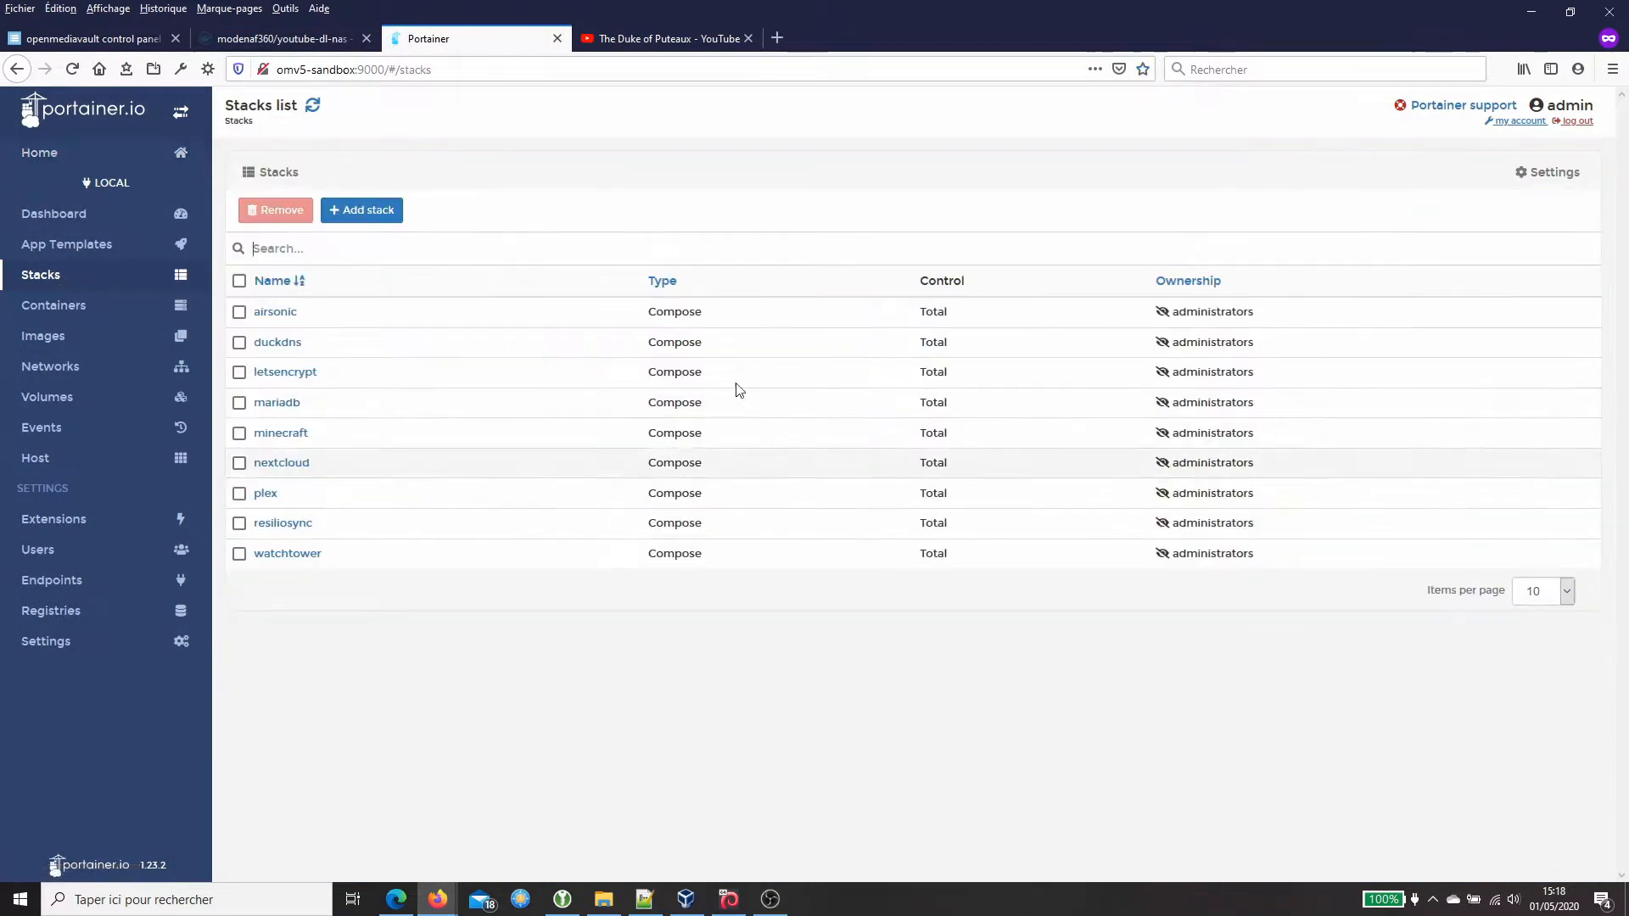
left_click(386, 210)
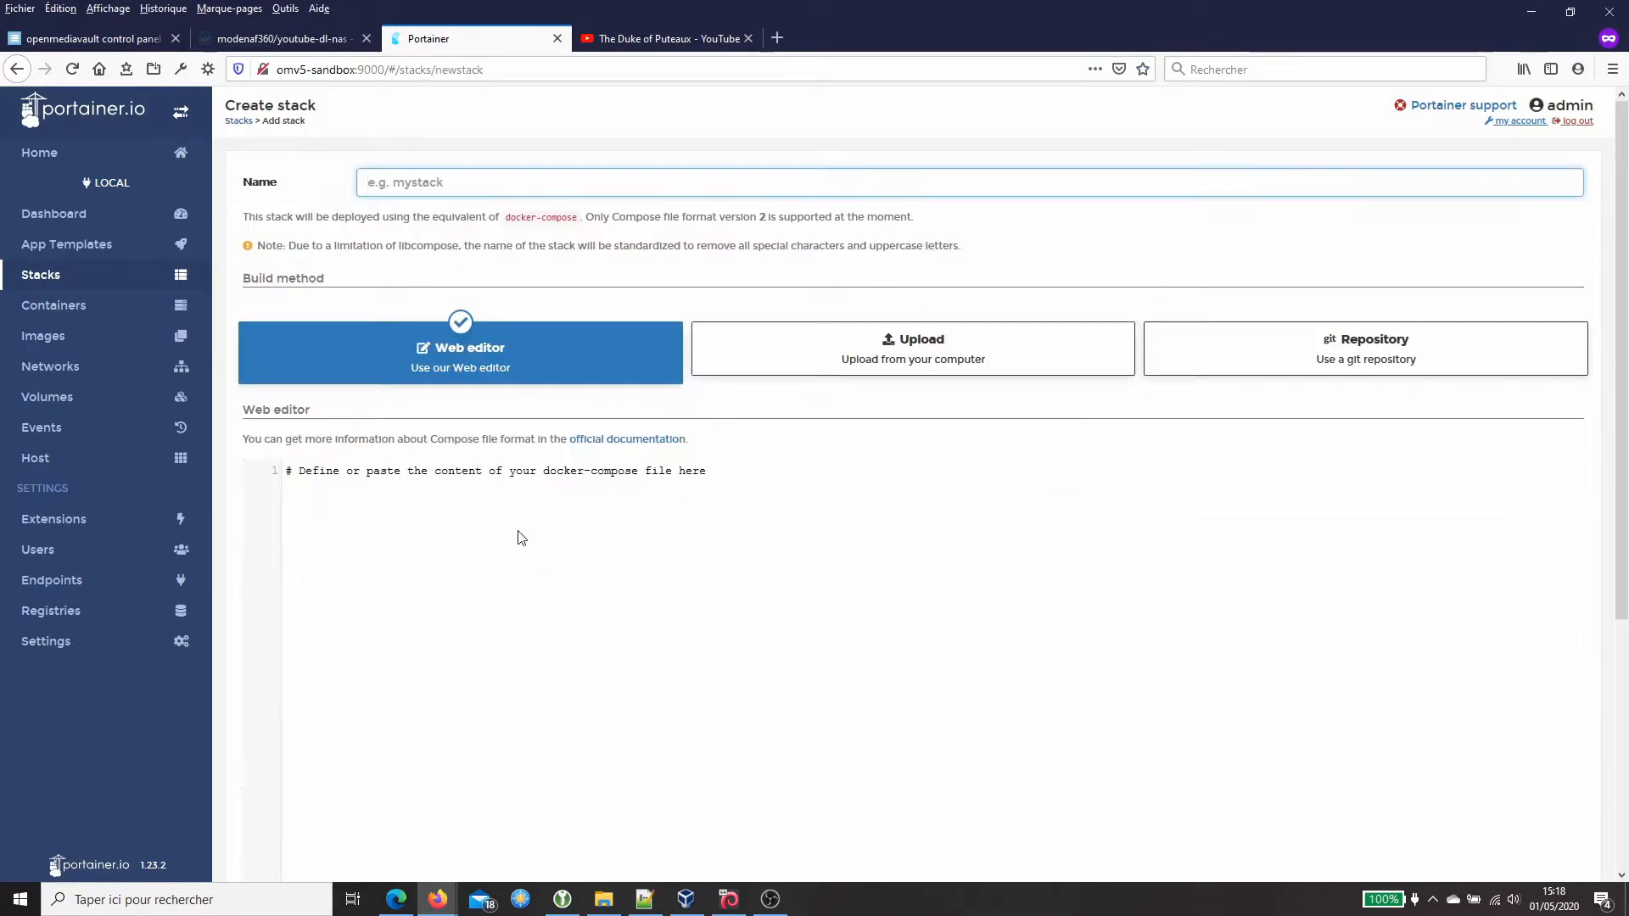
left_click(509, 472)
key("ctrl+v")
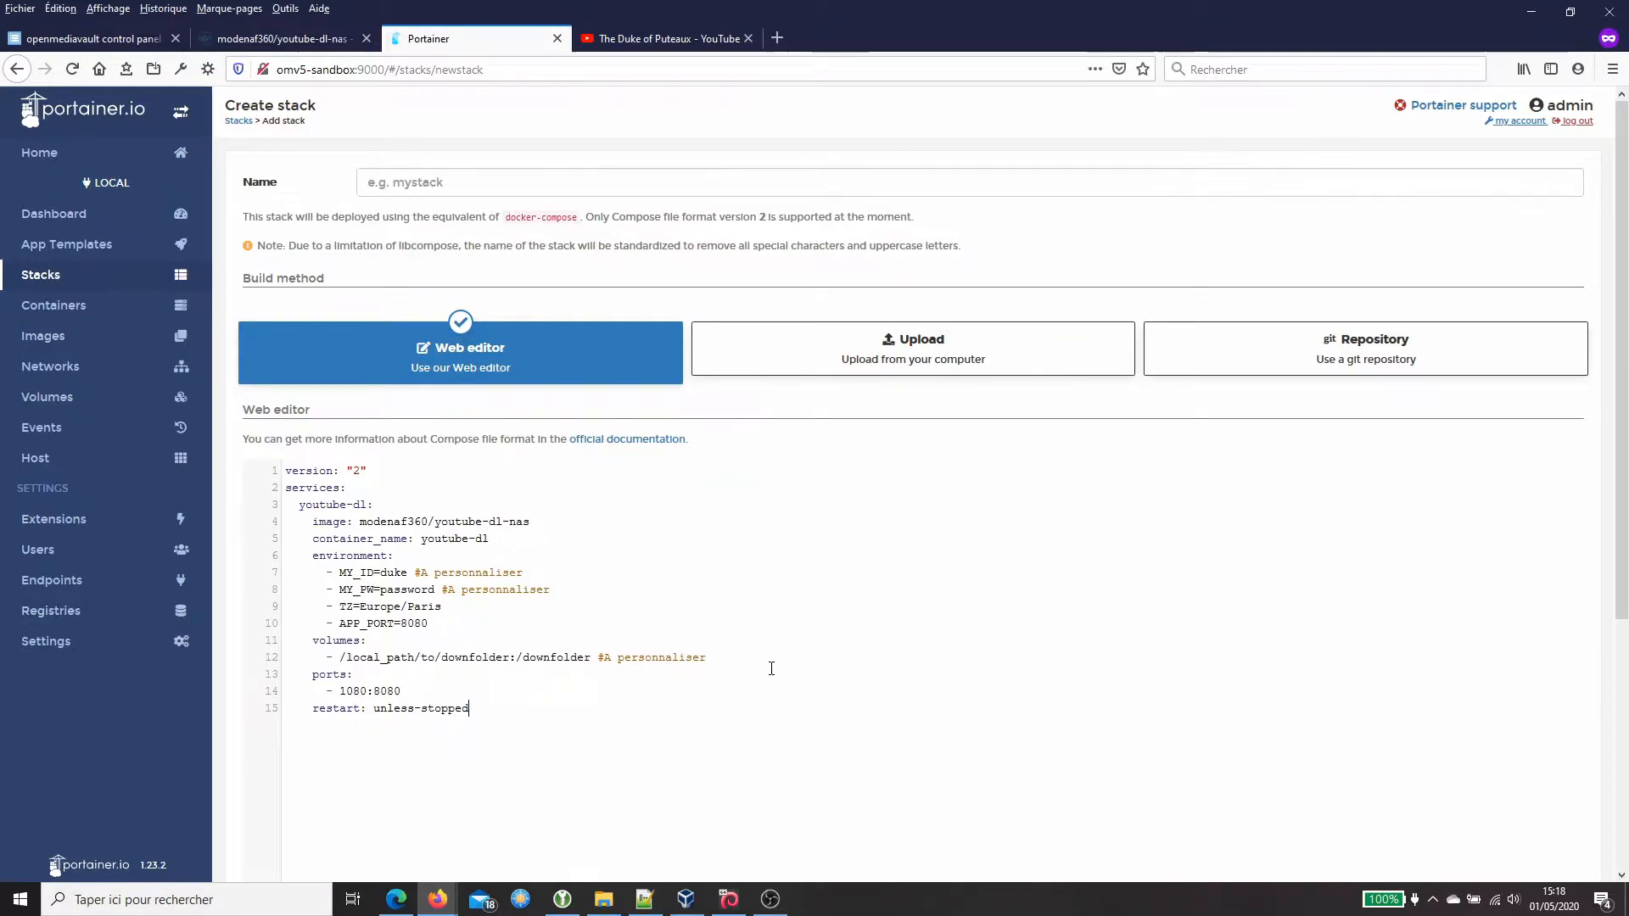
Name the stack youtube-dl, reusing the container name from the compose definition
key("ctrl+plus")
key("ctrl+plus")
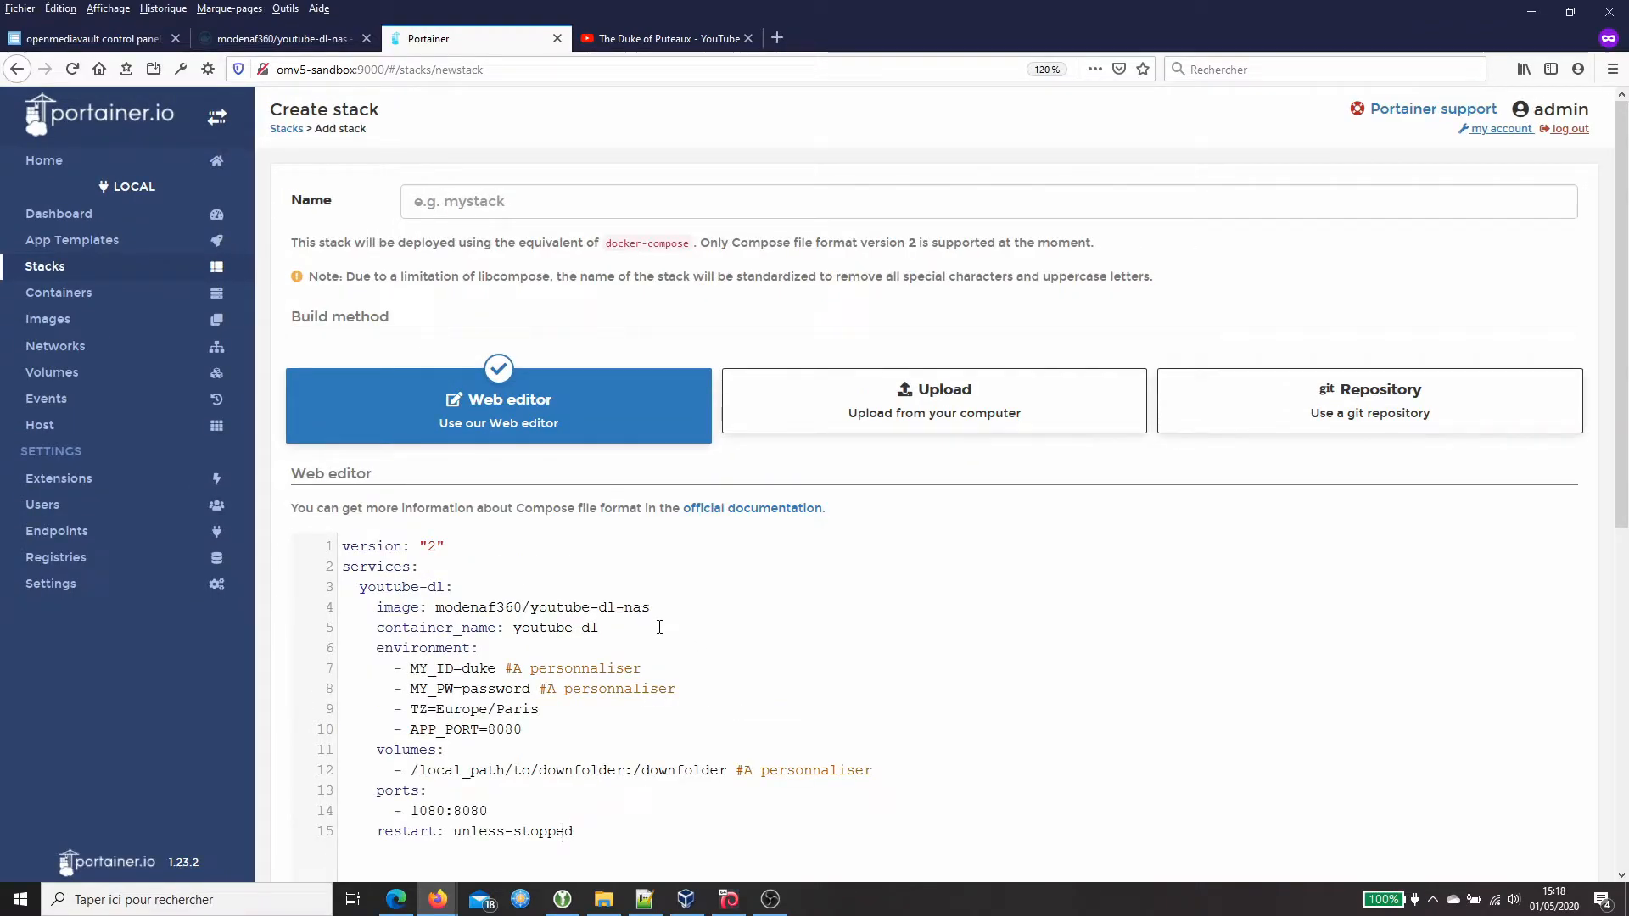
left_click_drag(436, 608, 650, 608)
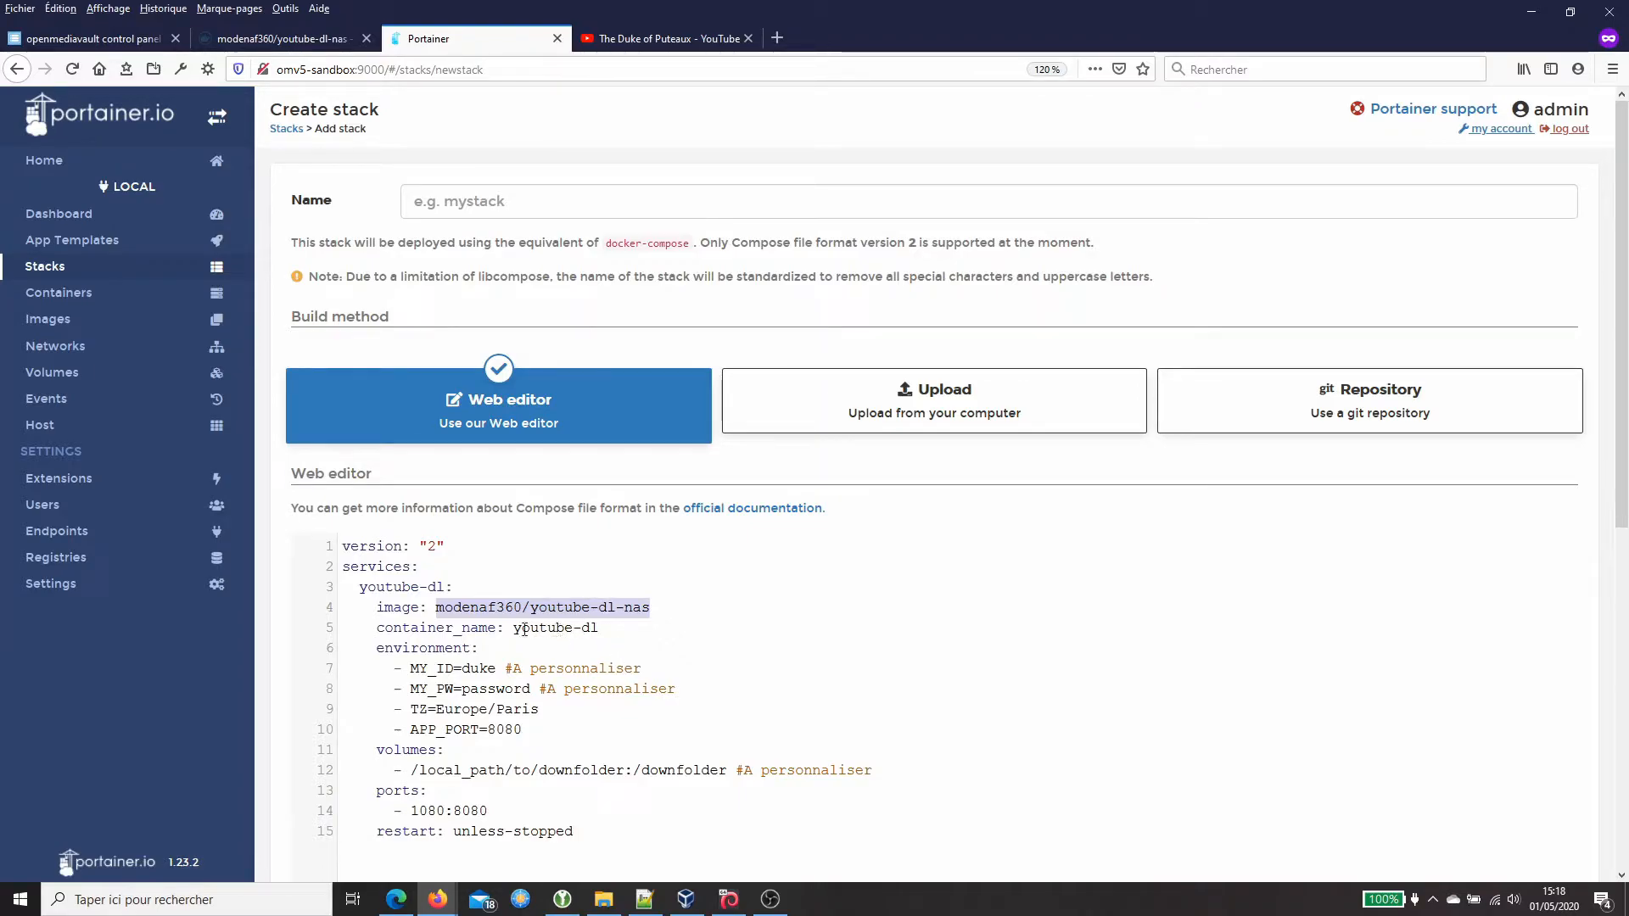
left_click_drag(514, 629, 597, 629)
key("ctrl+c")
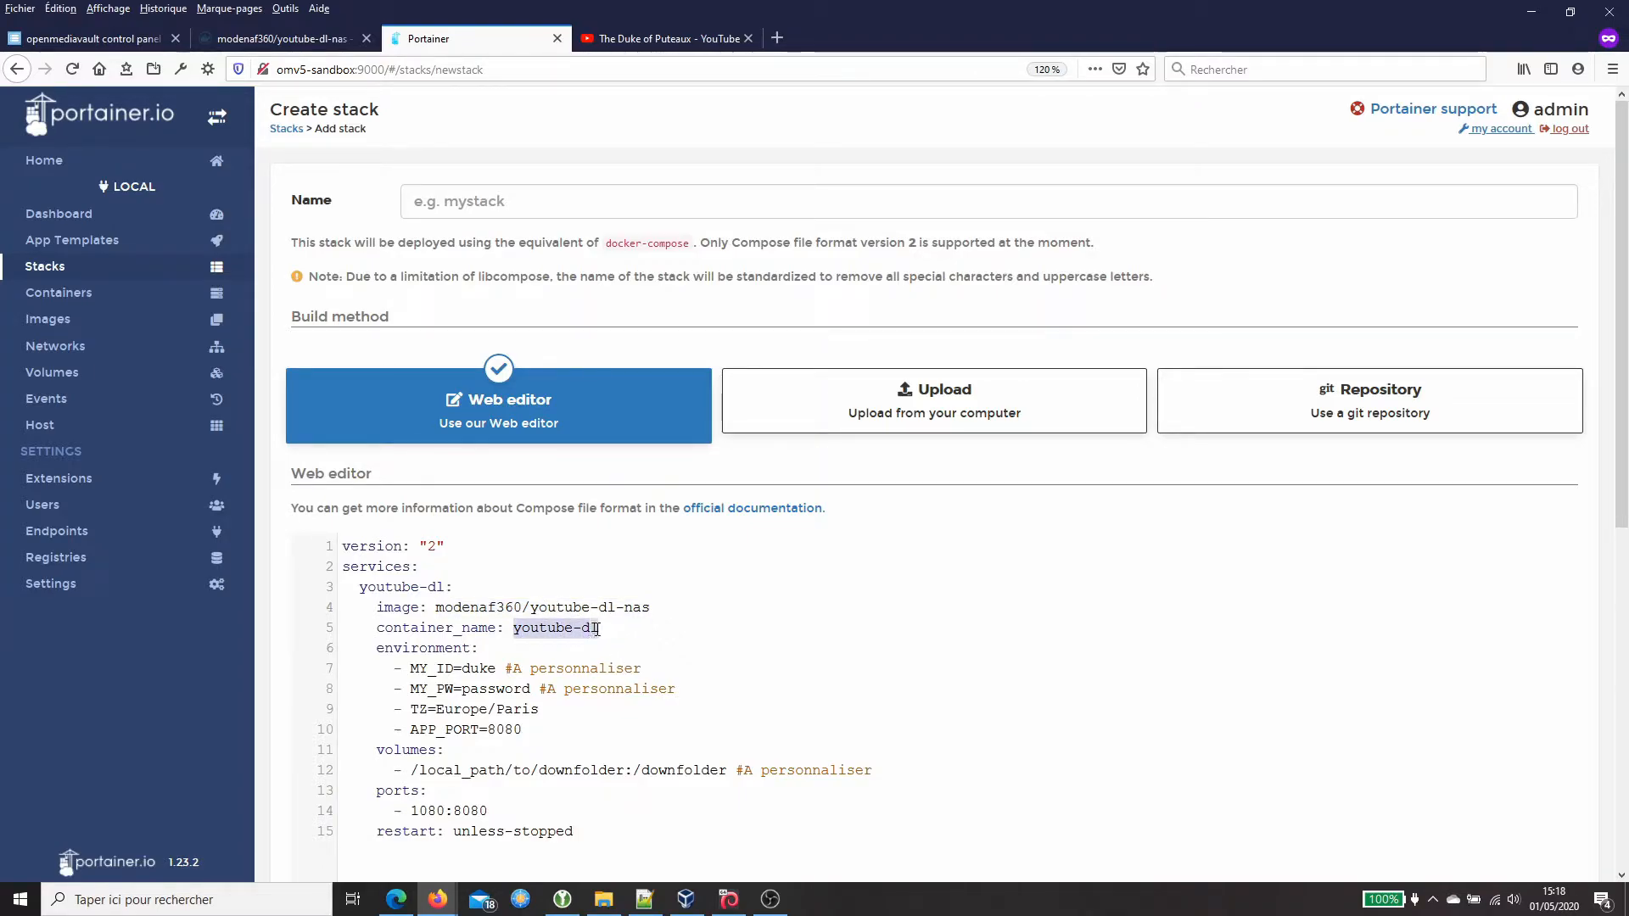
left_click(531, 205)
key("ctrl+v")
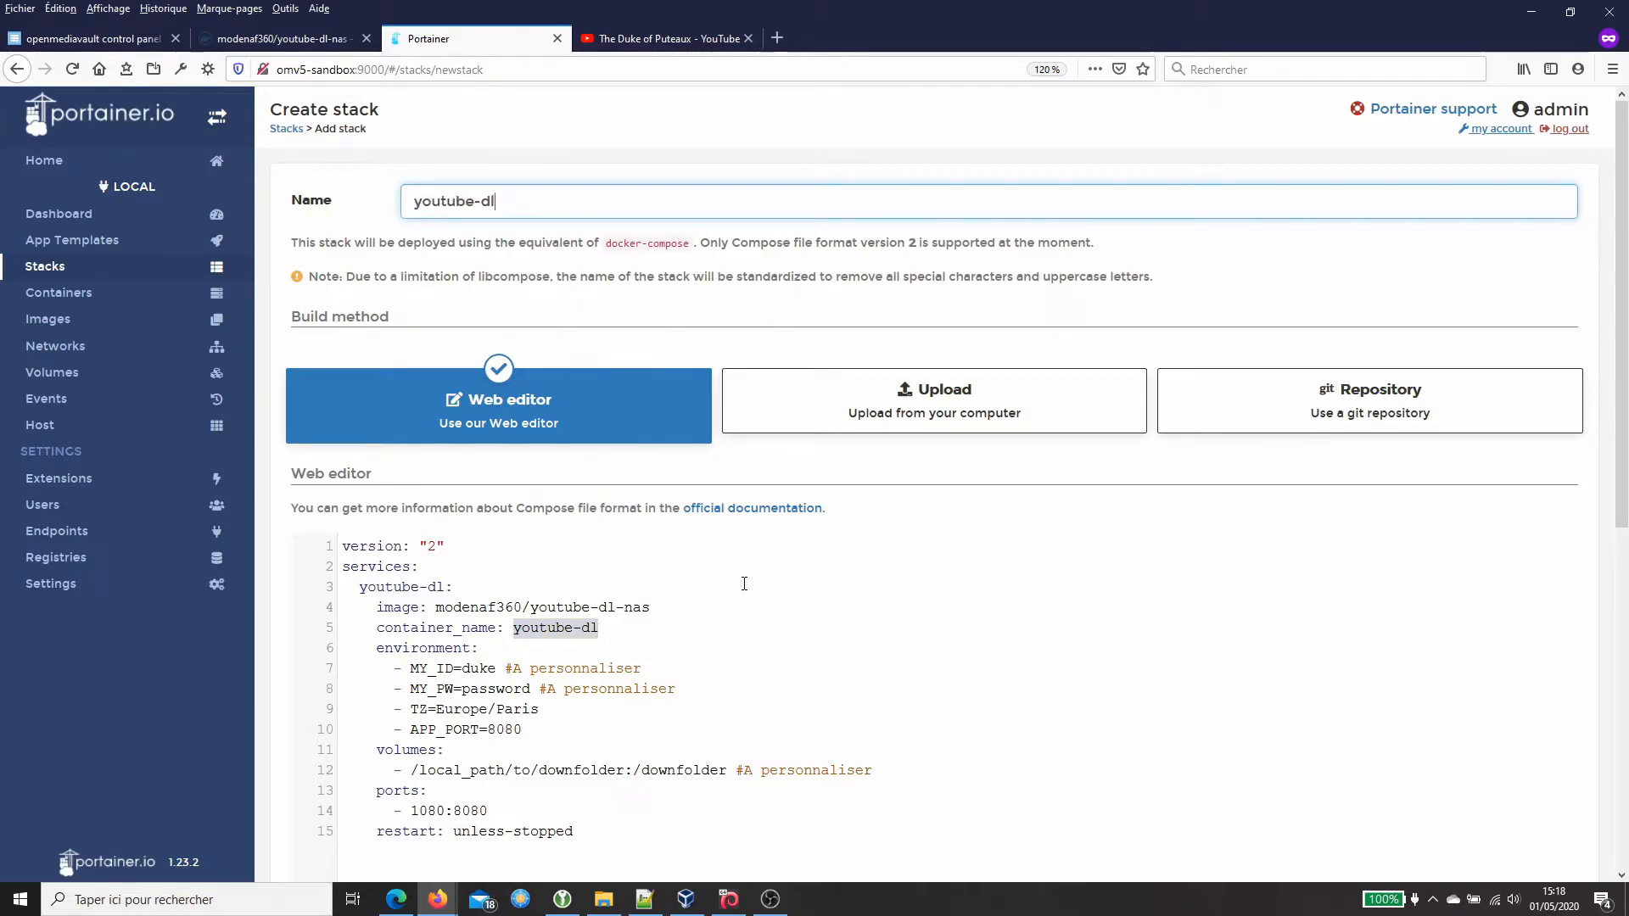
Review the login ID, password, time zone and application port entries in the compose environment section
double_click(483, 668)
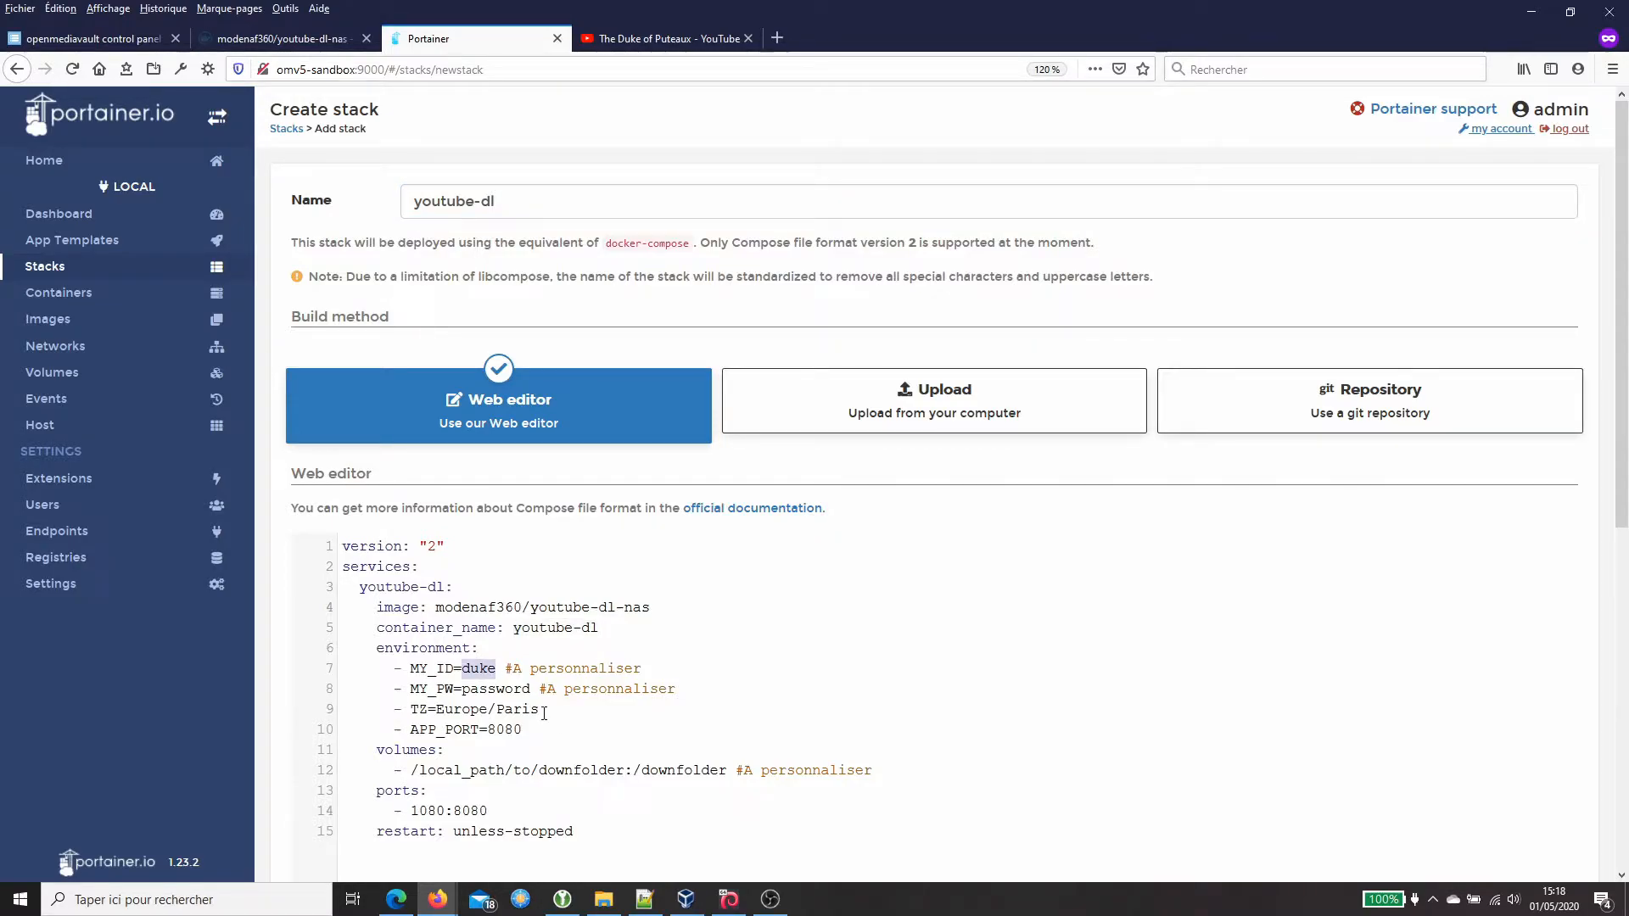
double_click(521, 694)
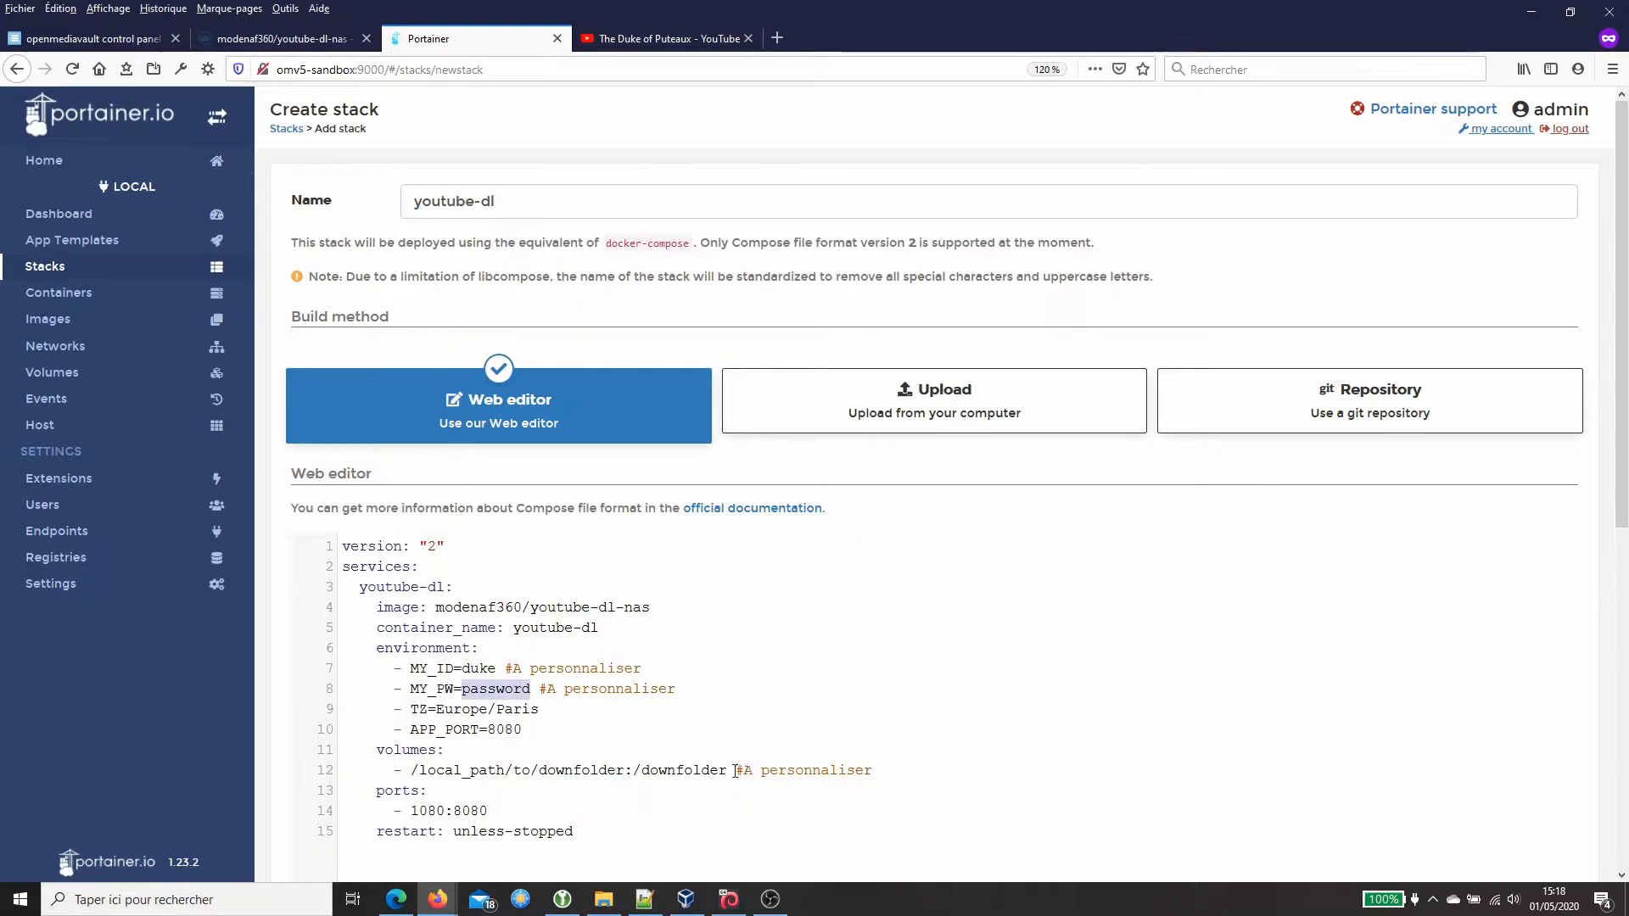
left_click(517, 711)
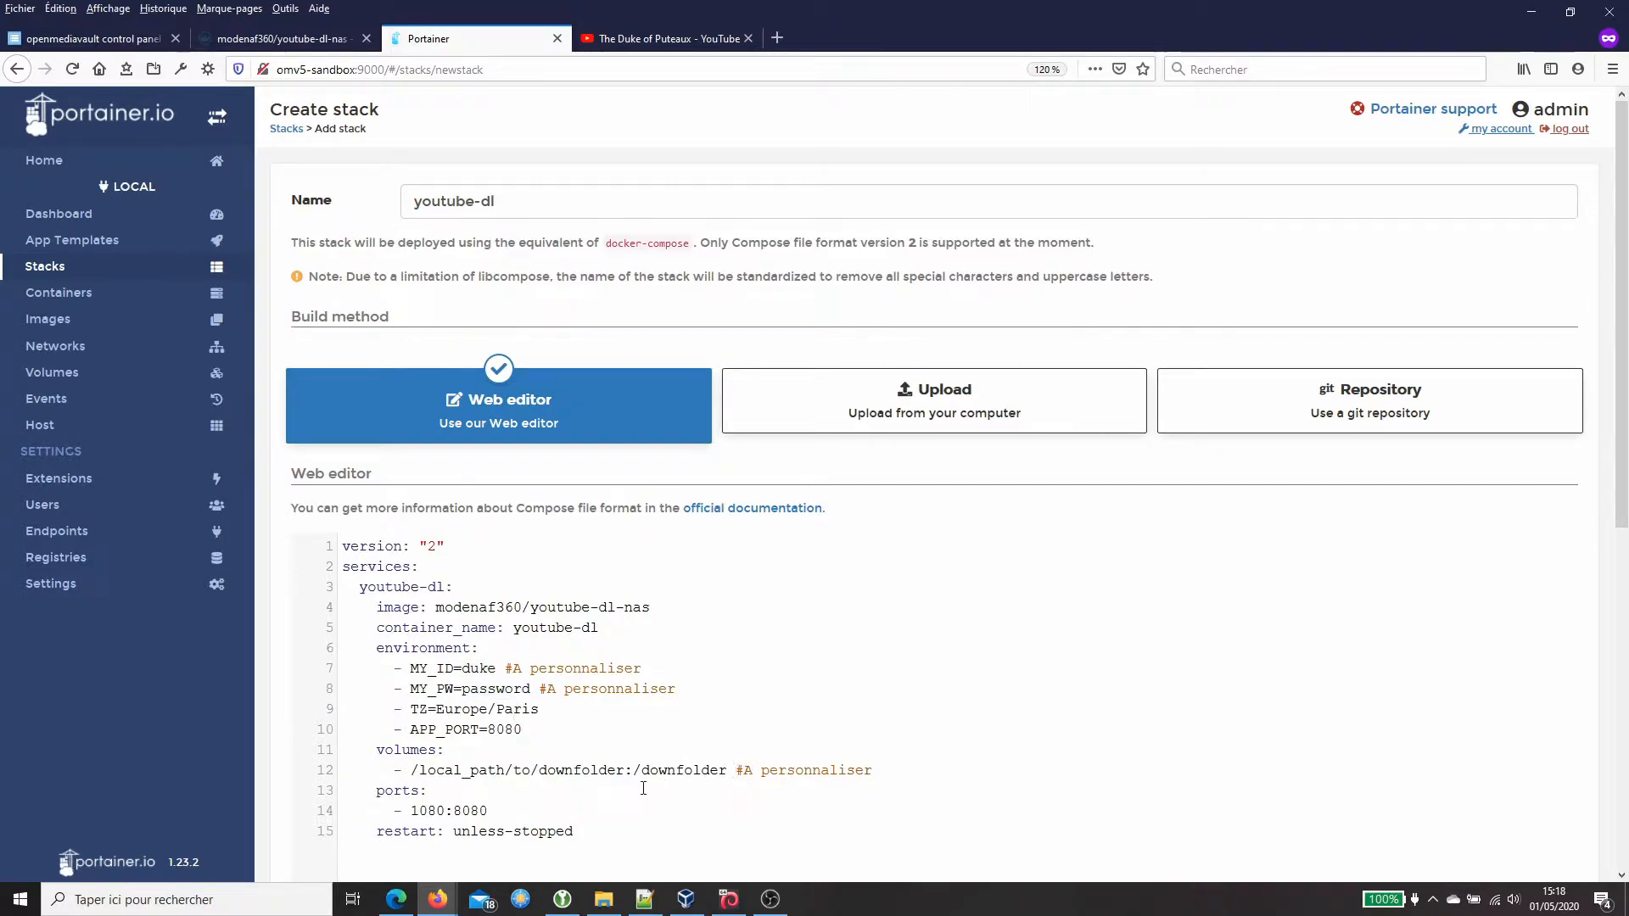
double_click(517, 731)
Set the host path of the /downfolder volume to /srv/dev-disk-by-id-ata-VBOX_HARDDISK_VB1e399e15-f190f26d-part1/media/videos/youtube-dl
scroll(569, 674, "down", 2)
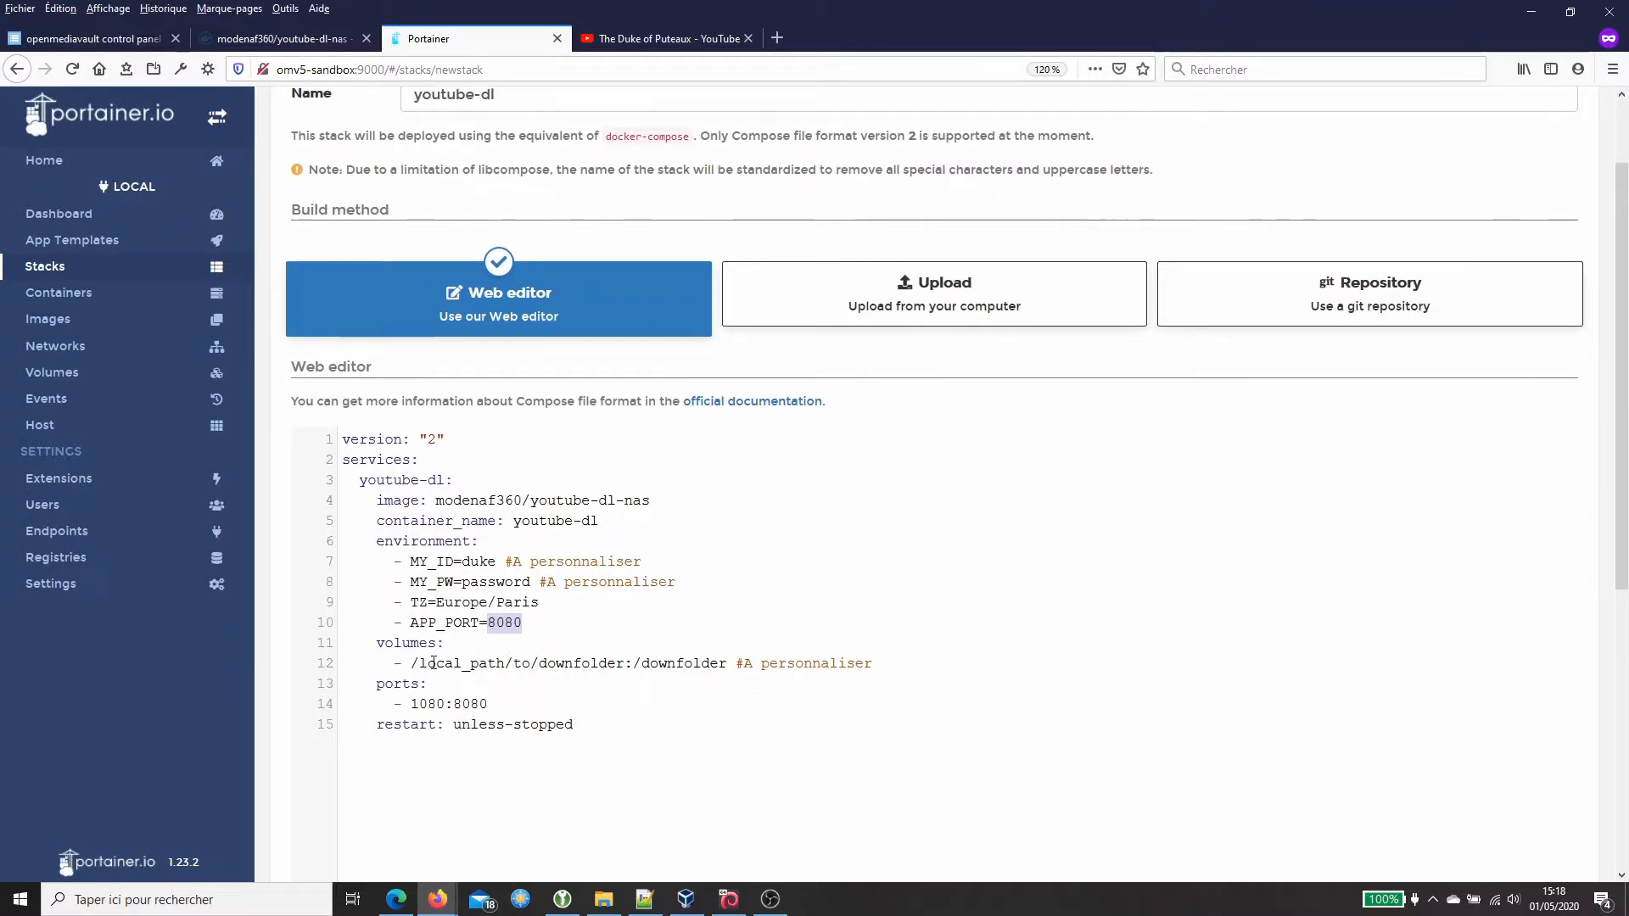
left_click(434, 650)
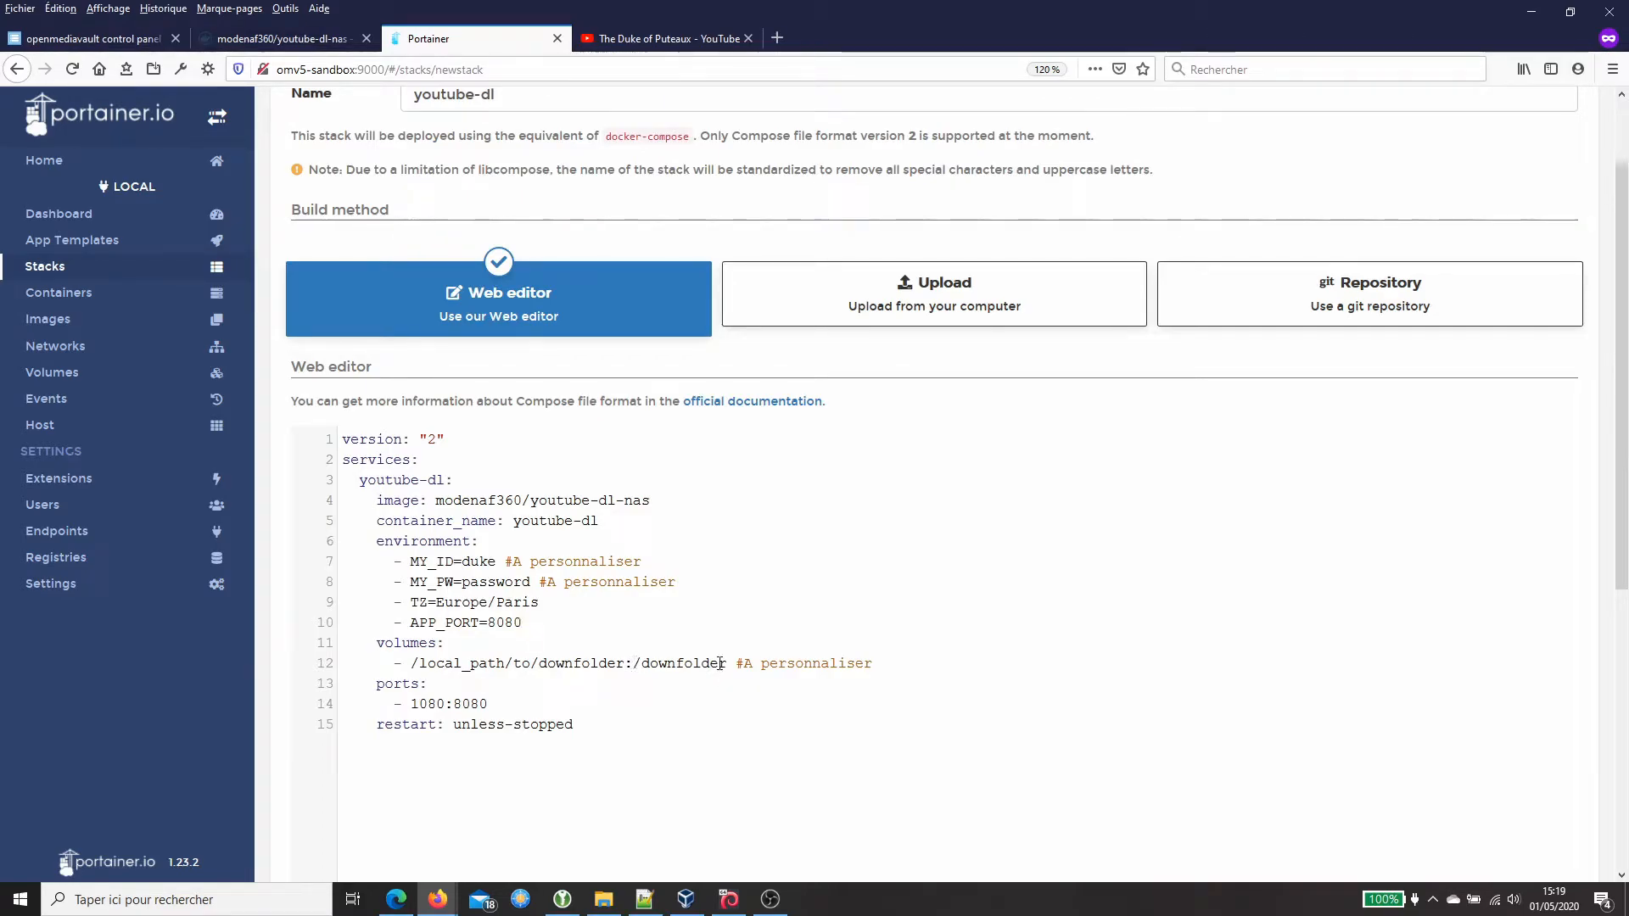
left_click_drag(411, 663, 625, 668)
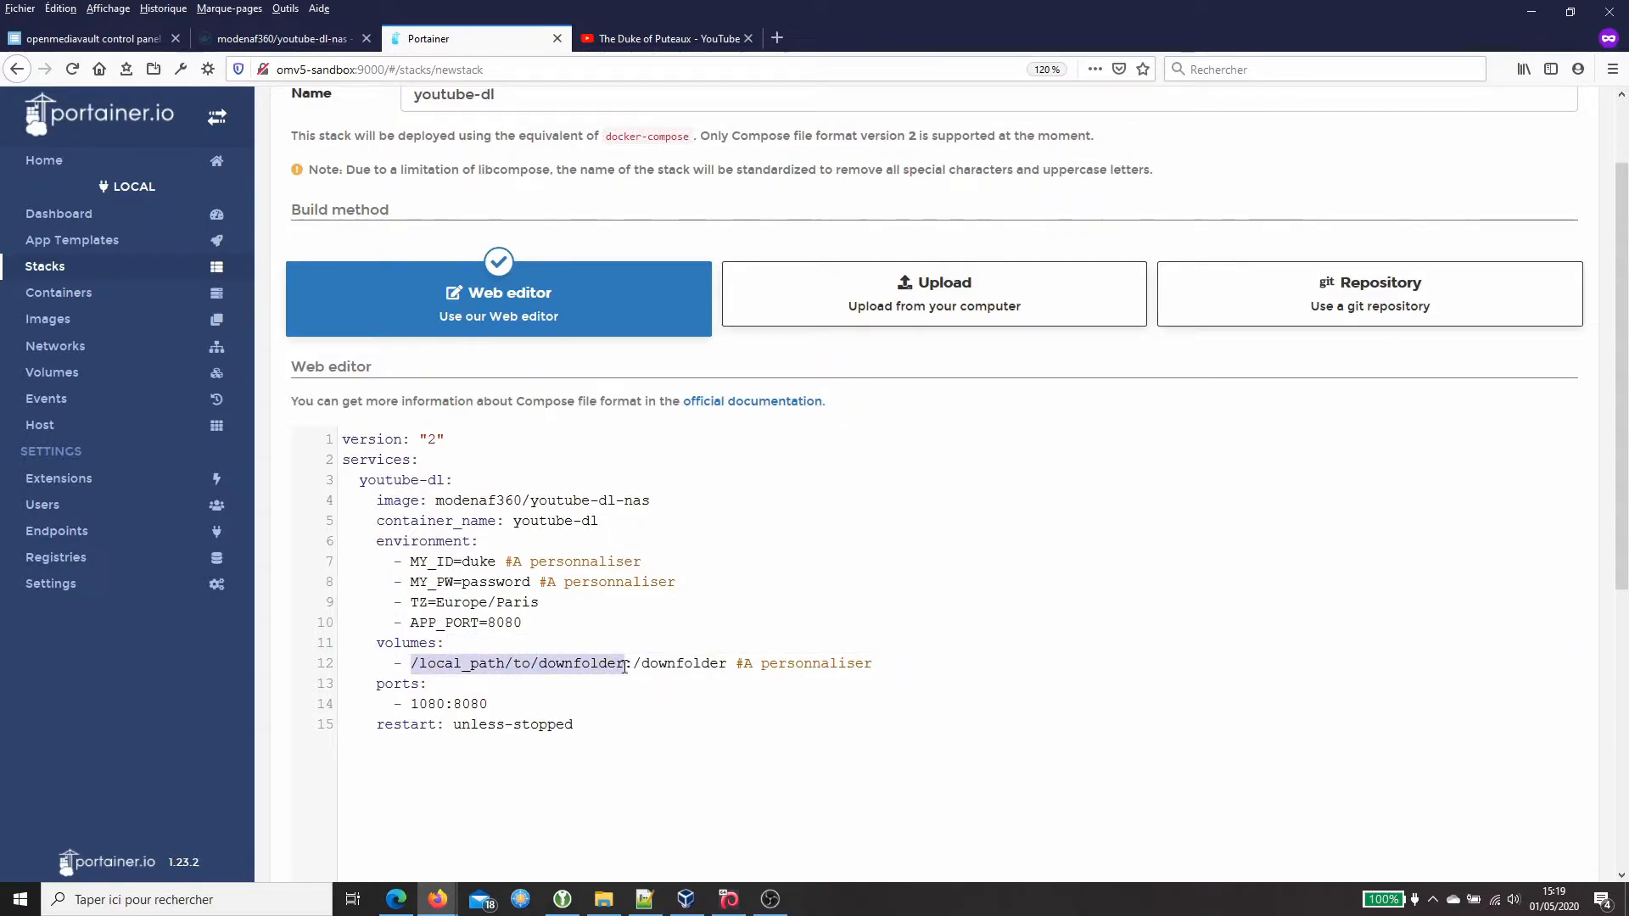
type("/srv/dev-disk-by-id-ata-VBOX_HARDDISK_VB1e399e15-f190f26d-part1/media/videos/youtube-dl")
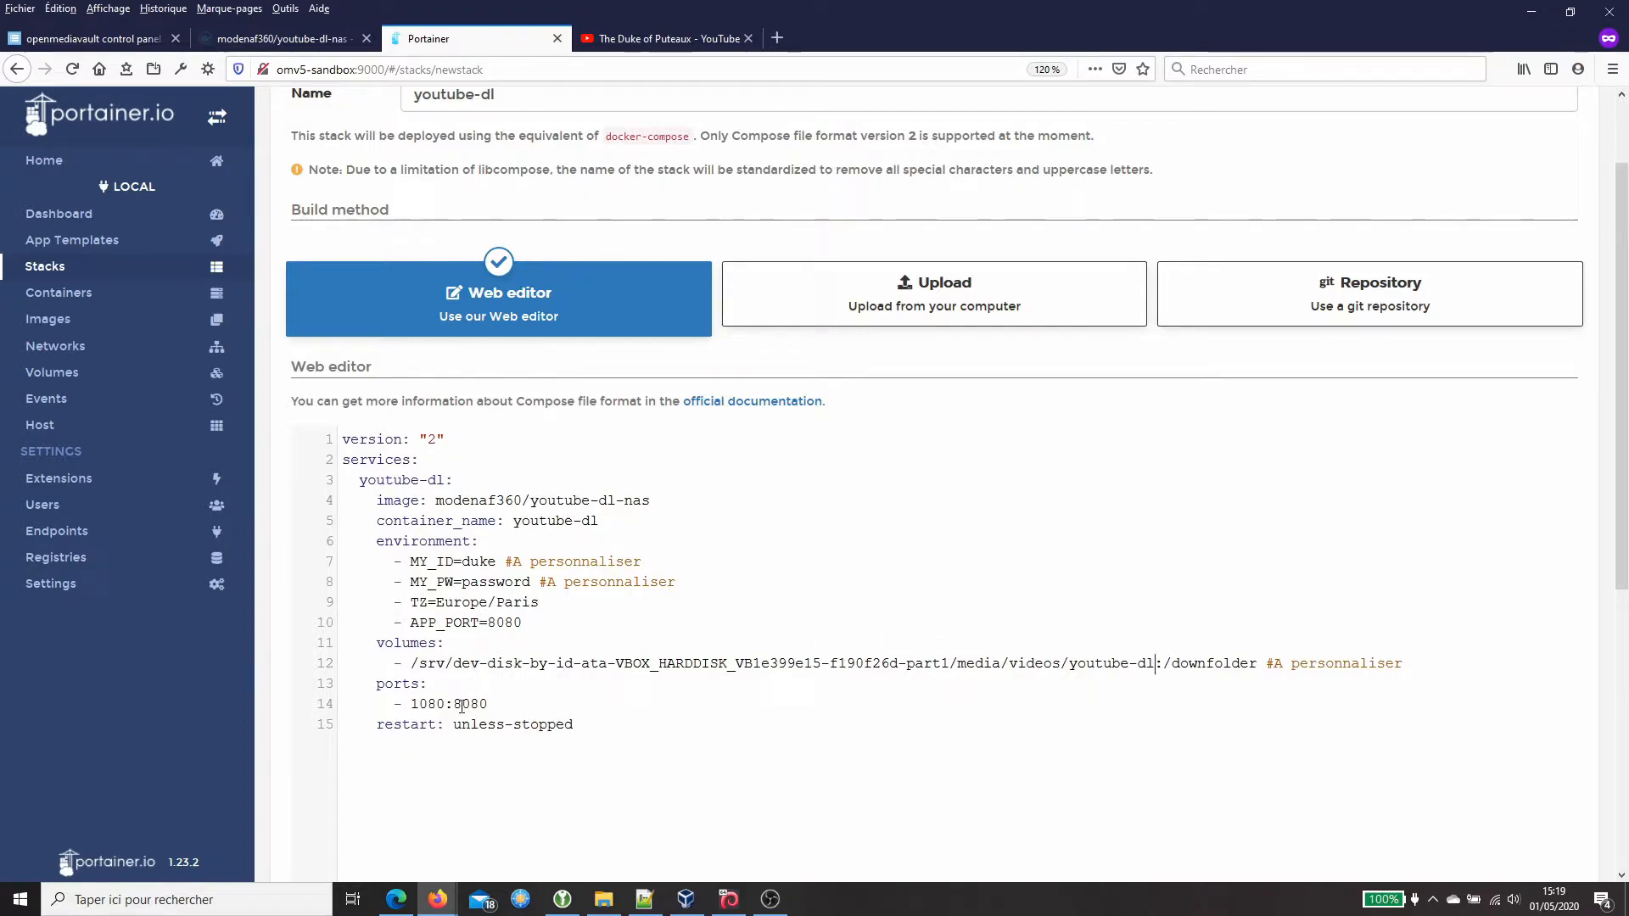
Check the container port in the port mapping and deploy the youtube-dl stack with administrators-only access
left_click_drag(453, 704, 488, 704)
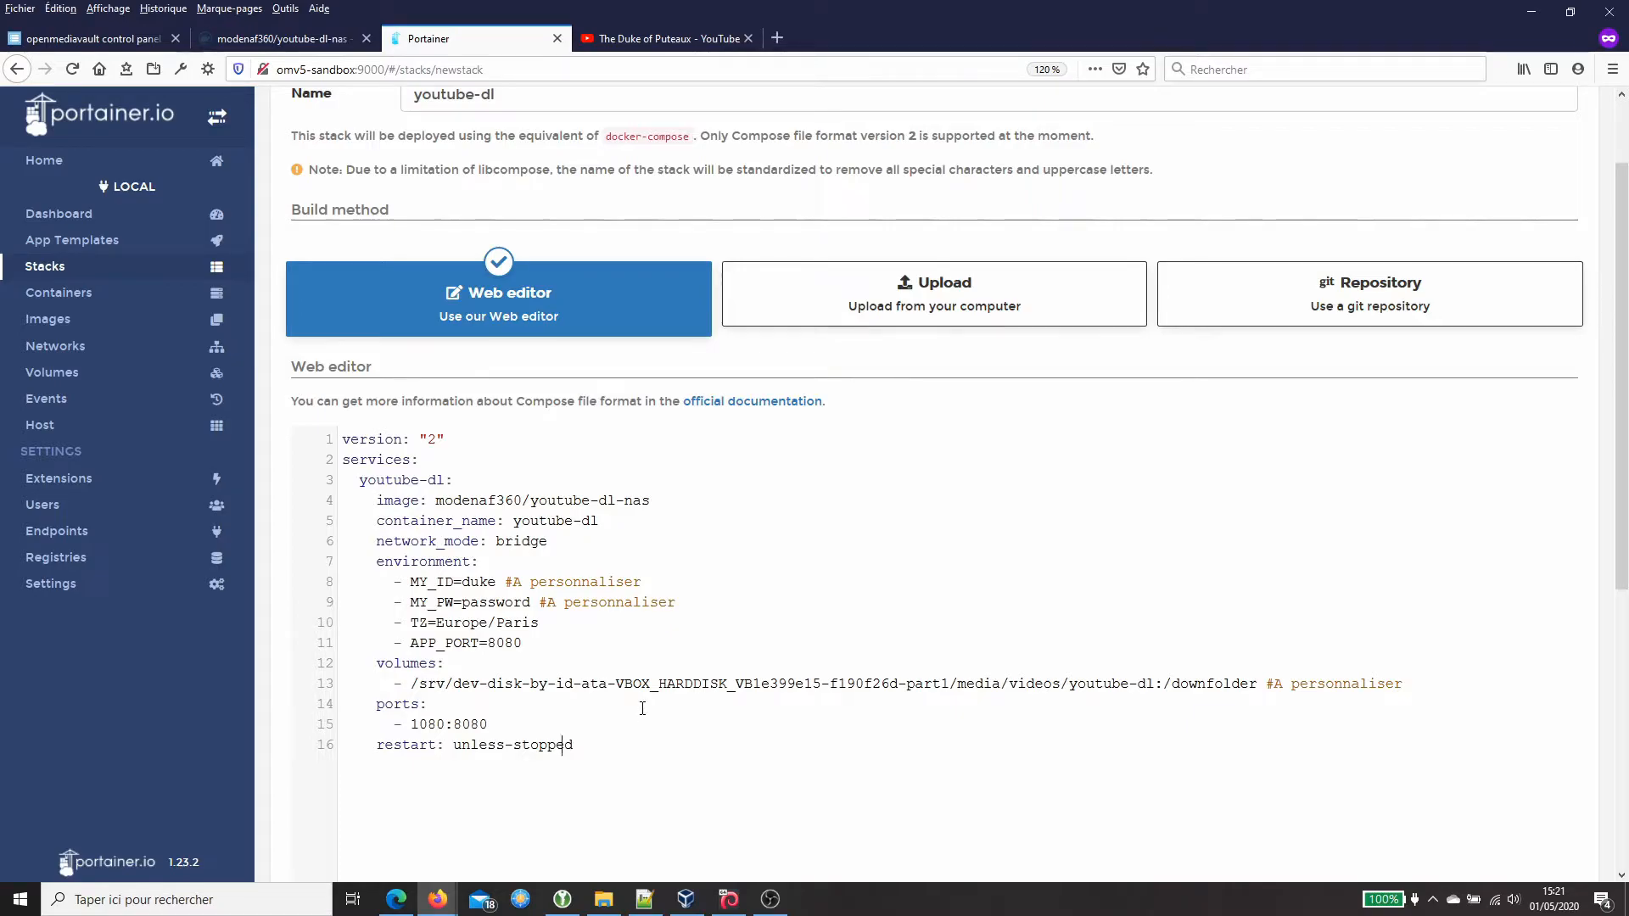
scroll(642, 709, "down", 5)
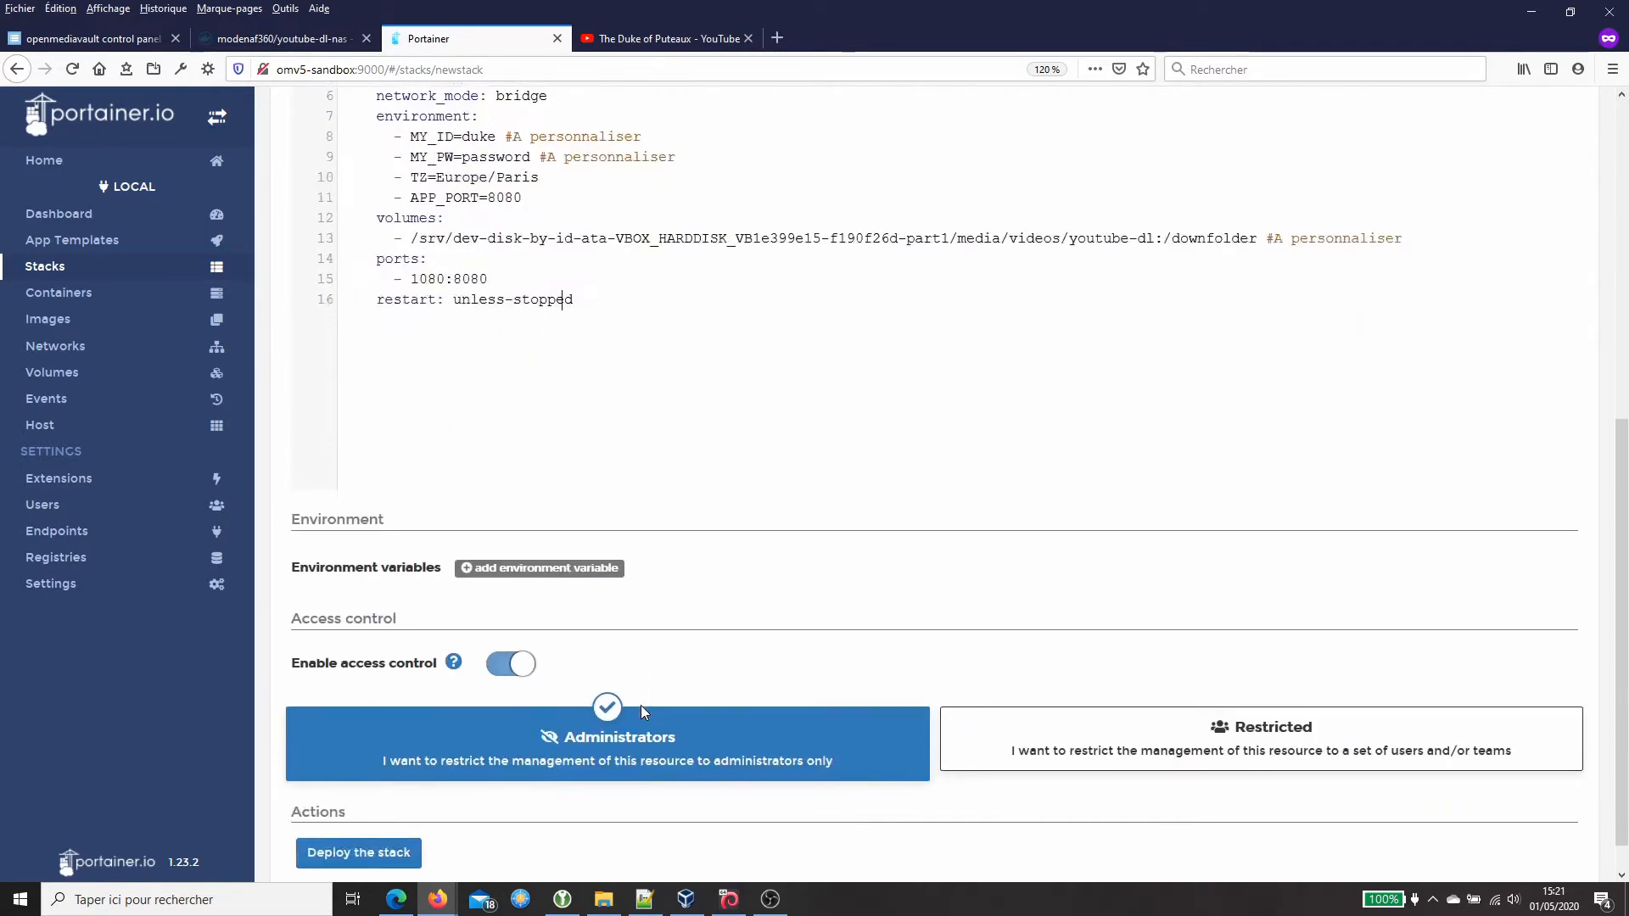
scroll(643, 711, "down", 1)
left_click(356, 816)
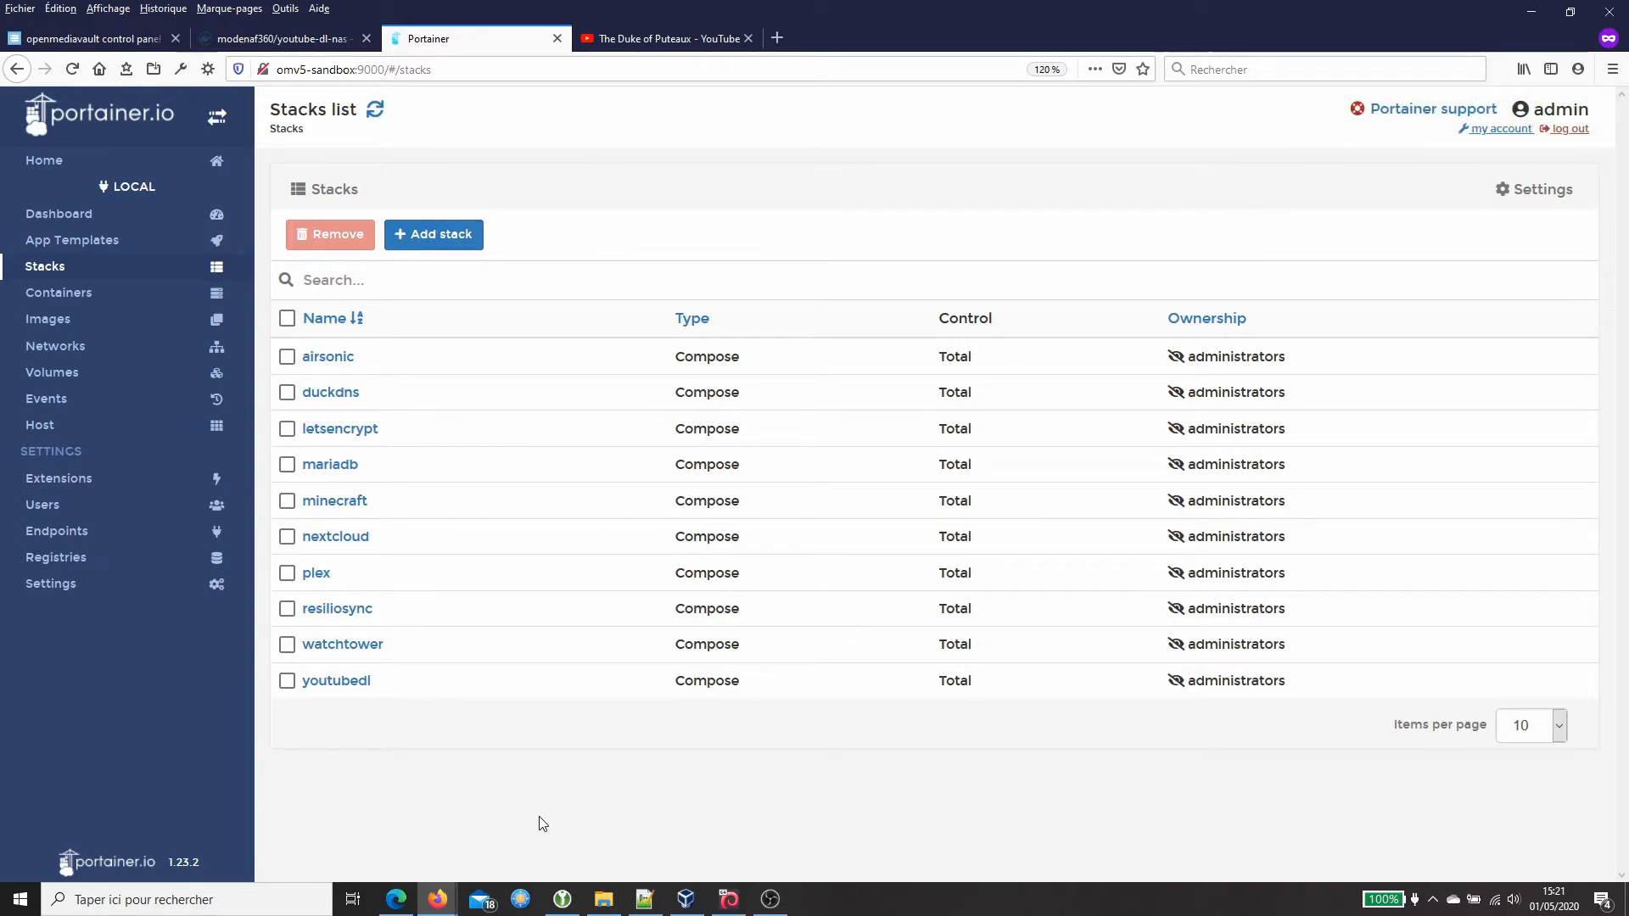
Find the youtube-dl container in the container list and view its logs
left_click(59, 293)
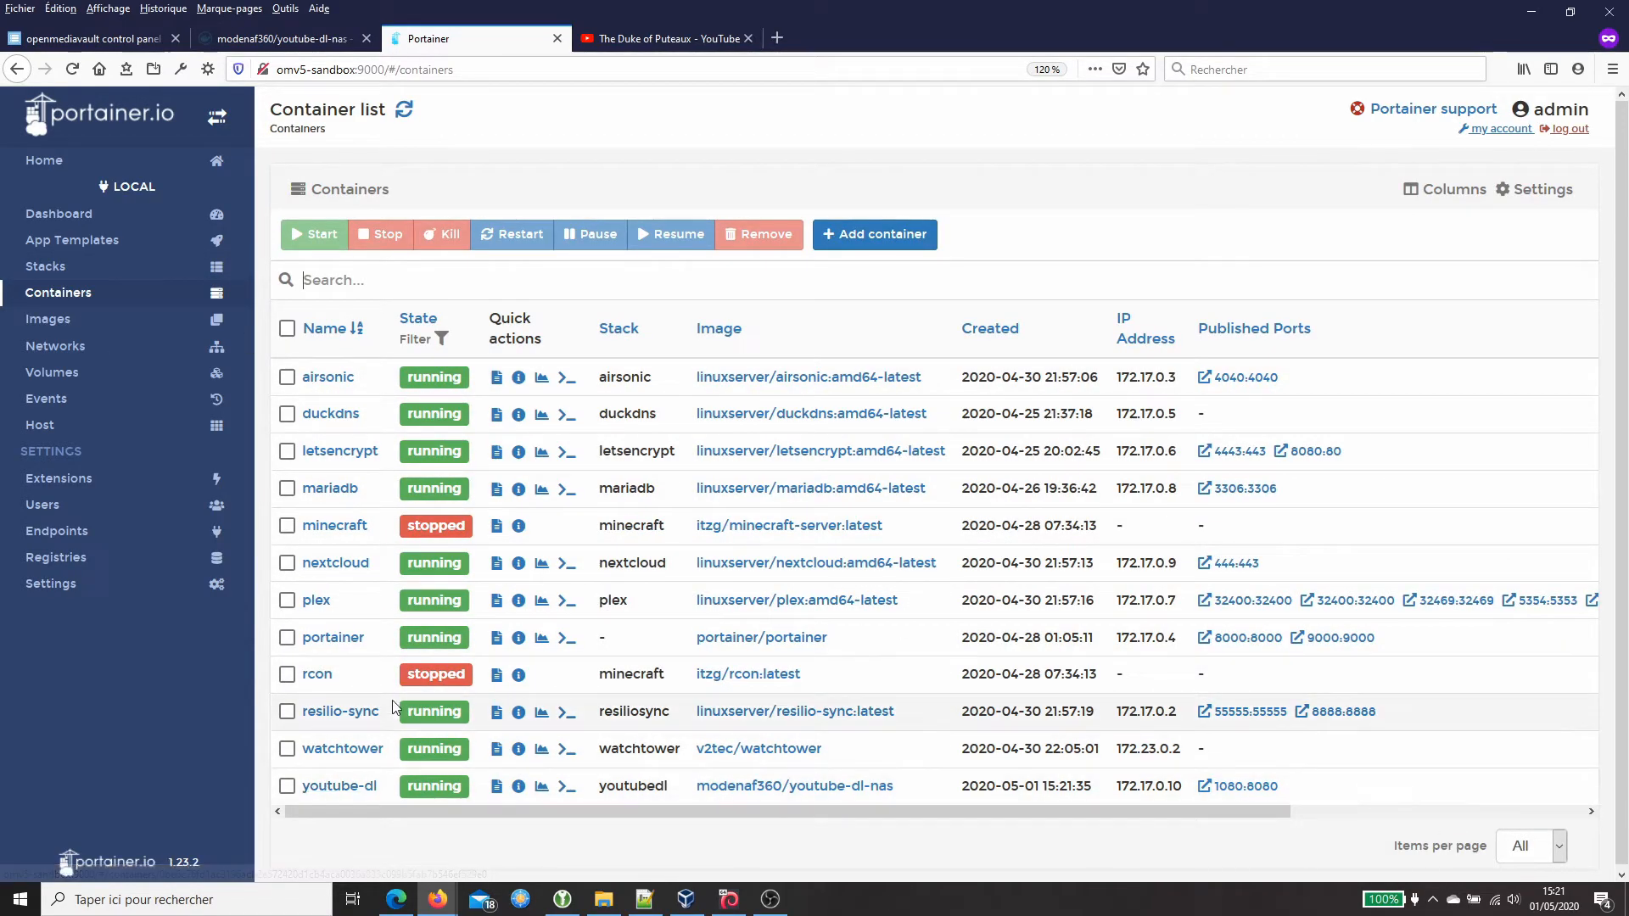
key("ctrl+0")
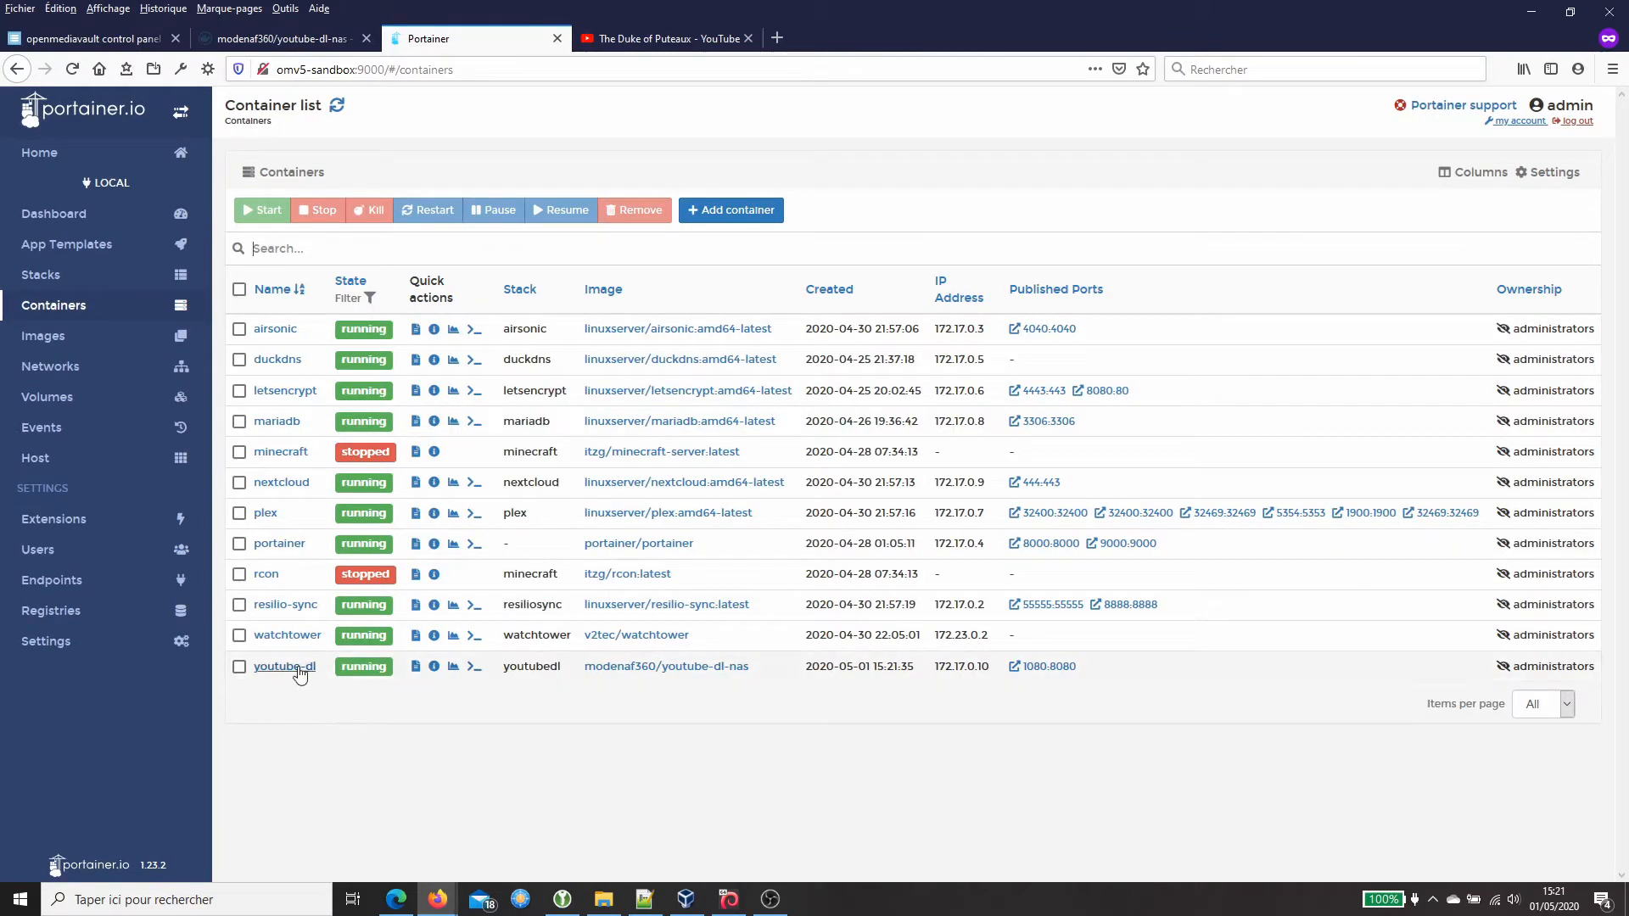
left_click(416, 666)
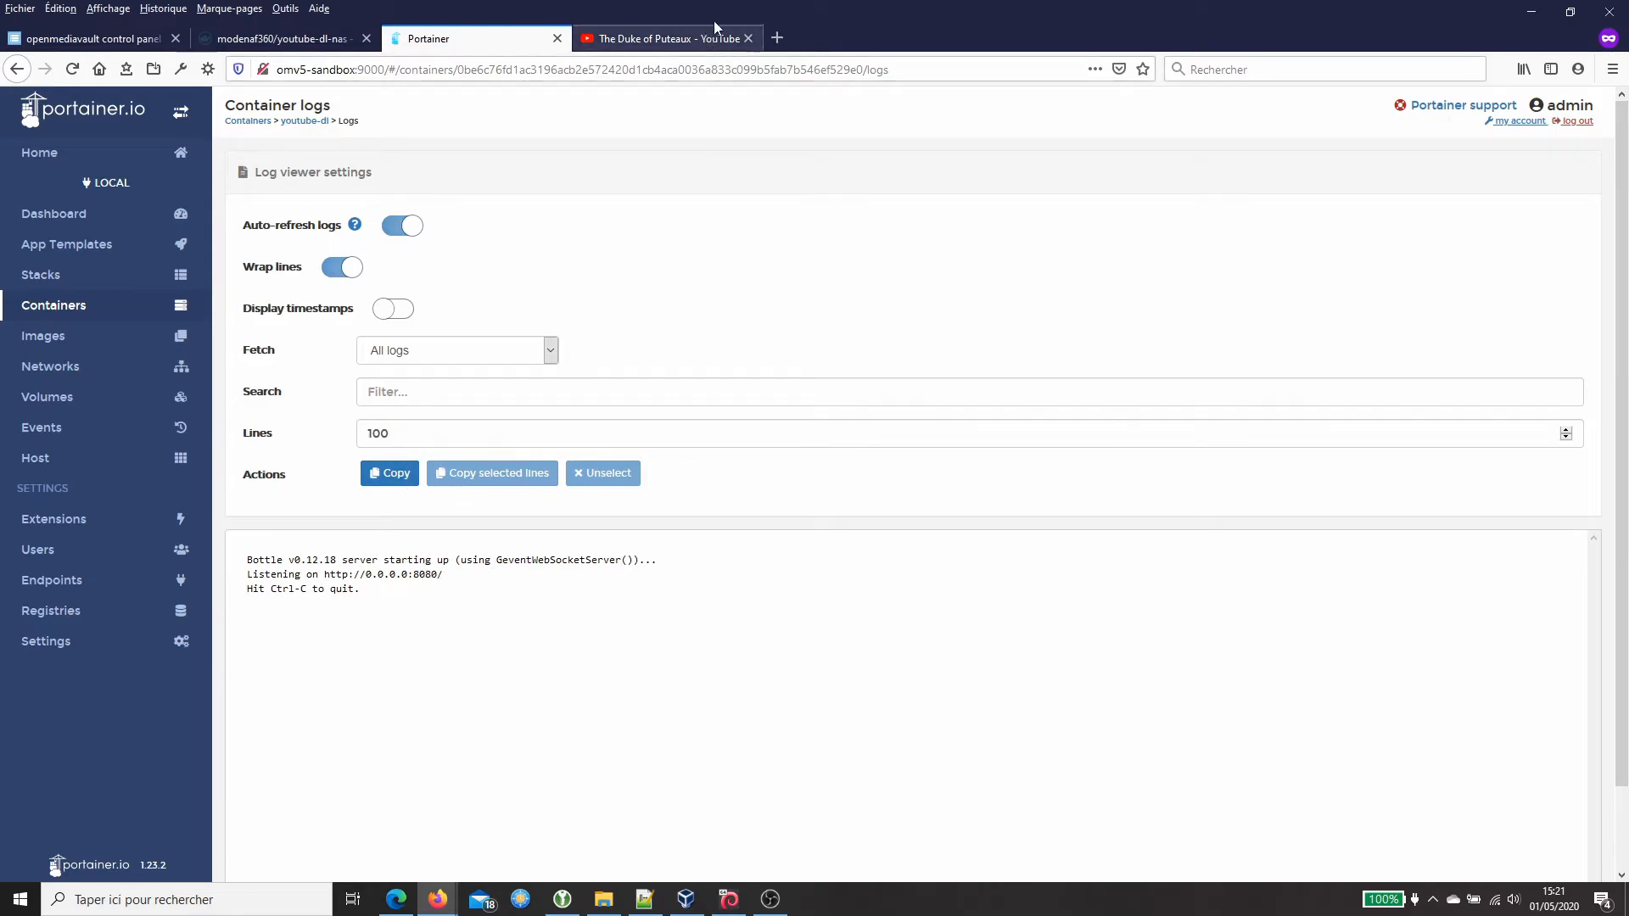
Load the youtube-dl web interface at omv5-sandbox:1080 in a new browser tab
left_click(777, 39)
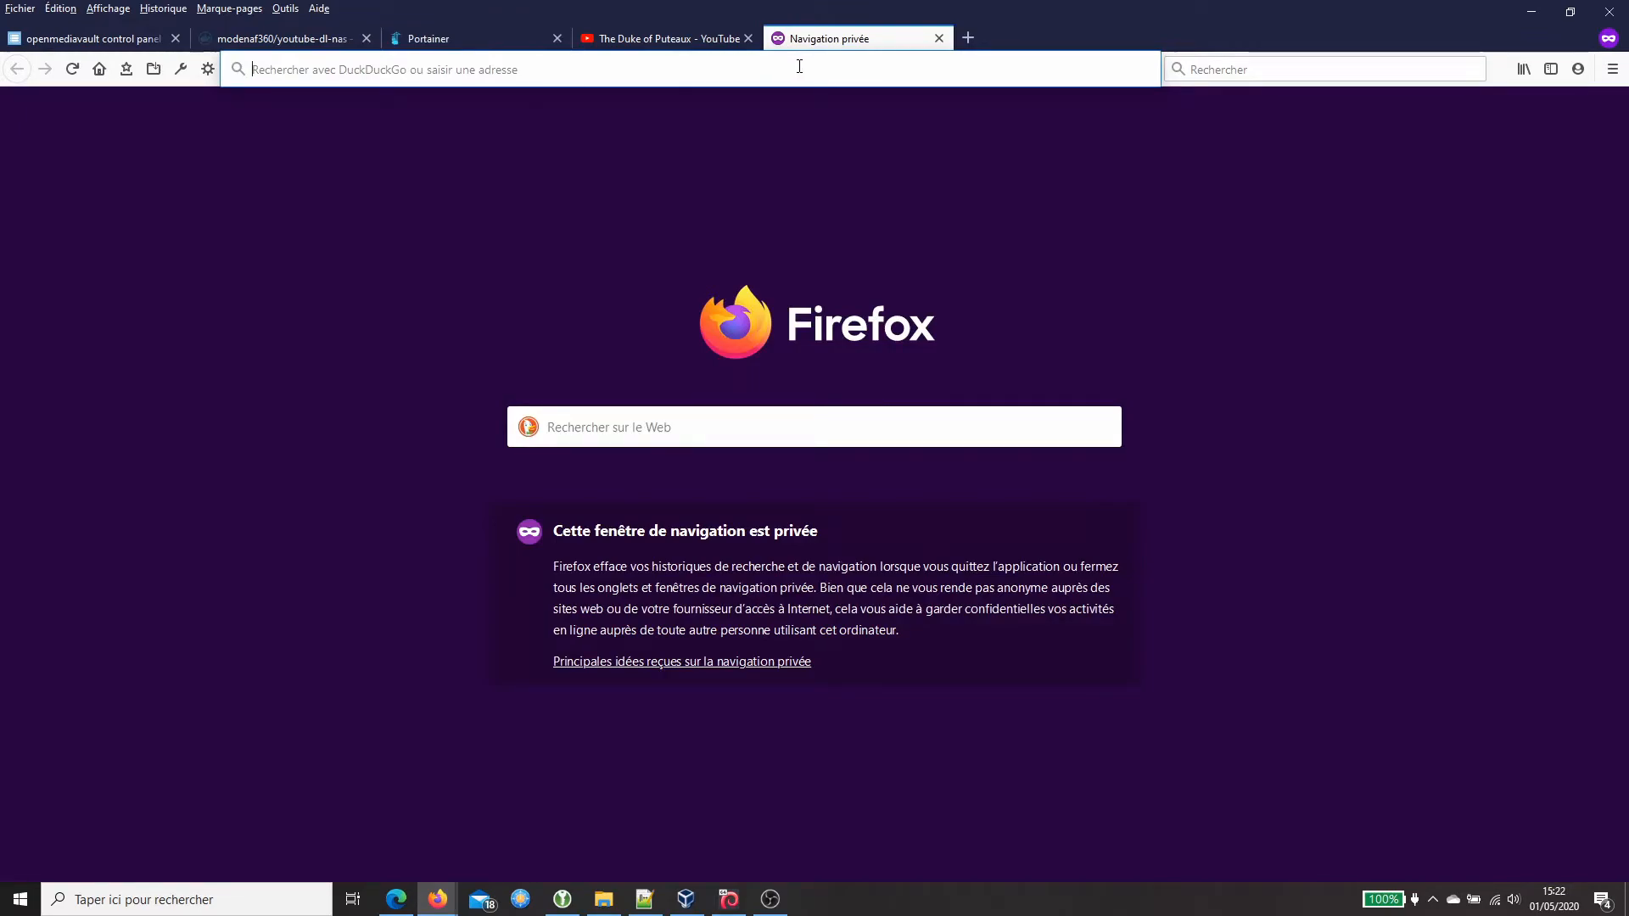
type("omv5-sandbox:9000/")
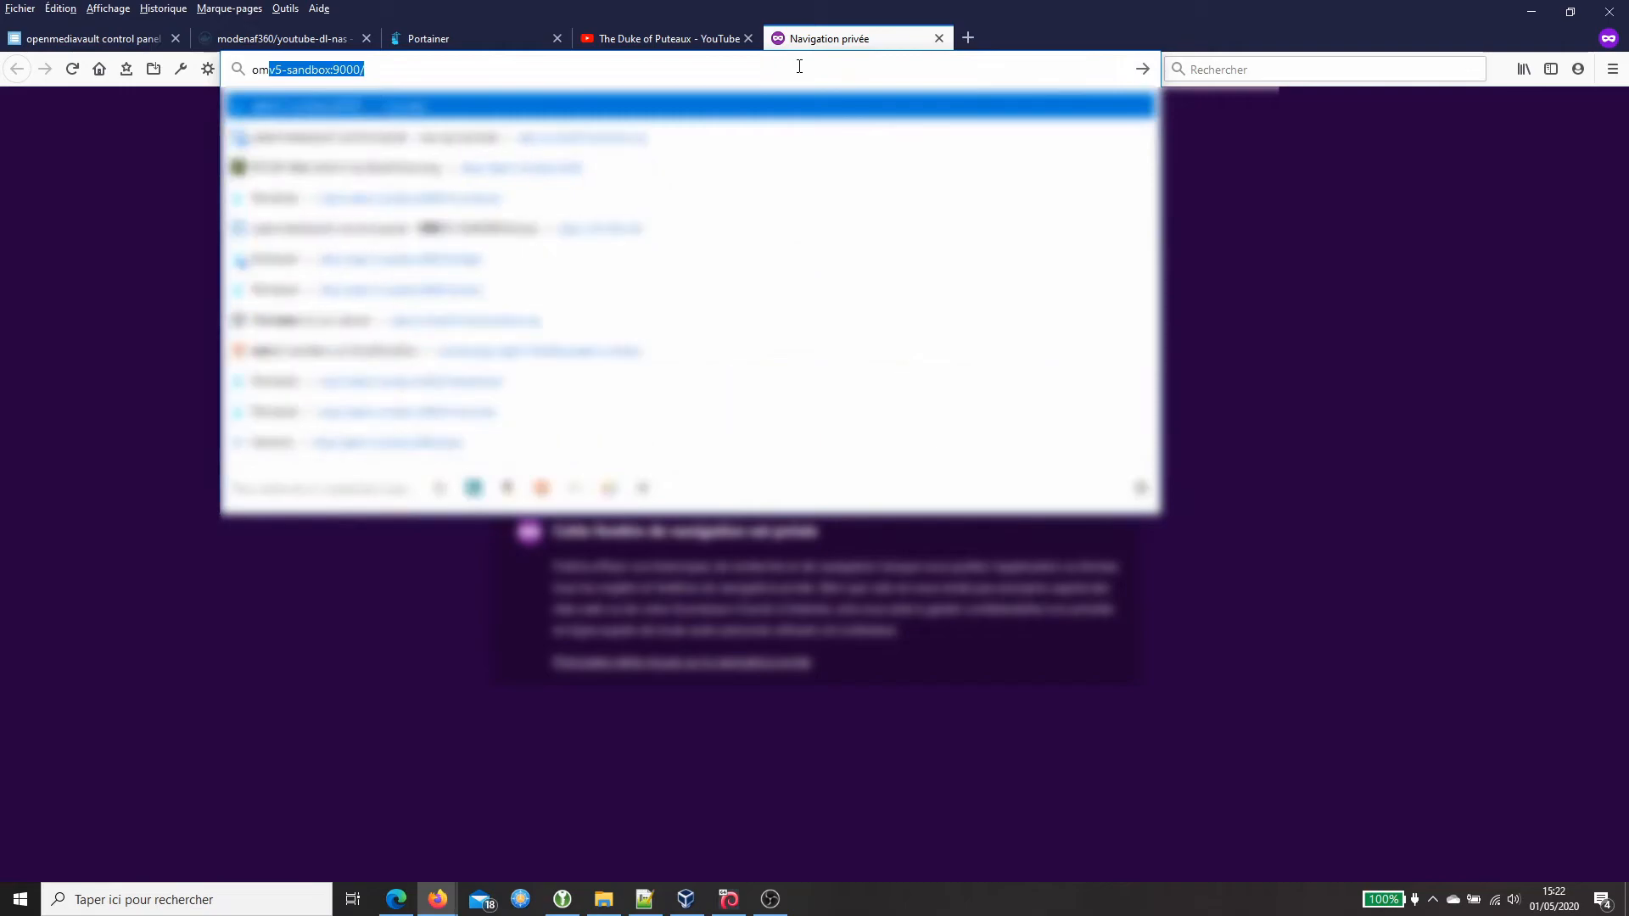
key("End")
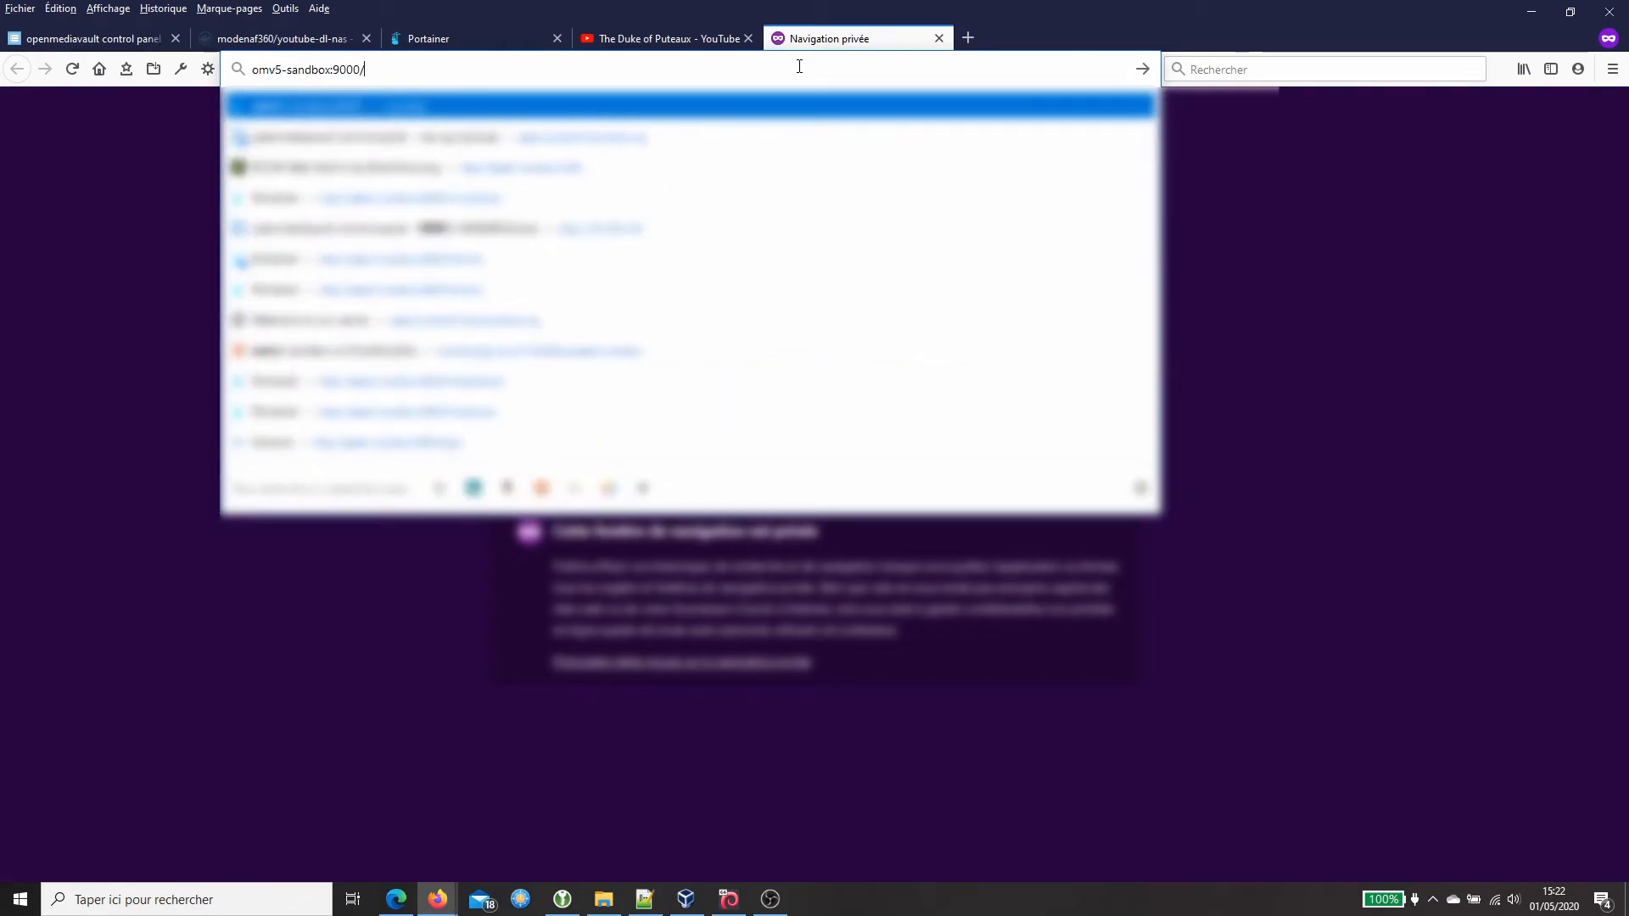
key("BackSpace")
key("BackSpace")
key("BackSpace")
key("BackSpace")
key("BackSpace")
type("1080")
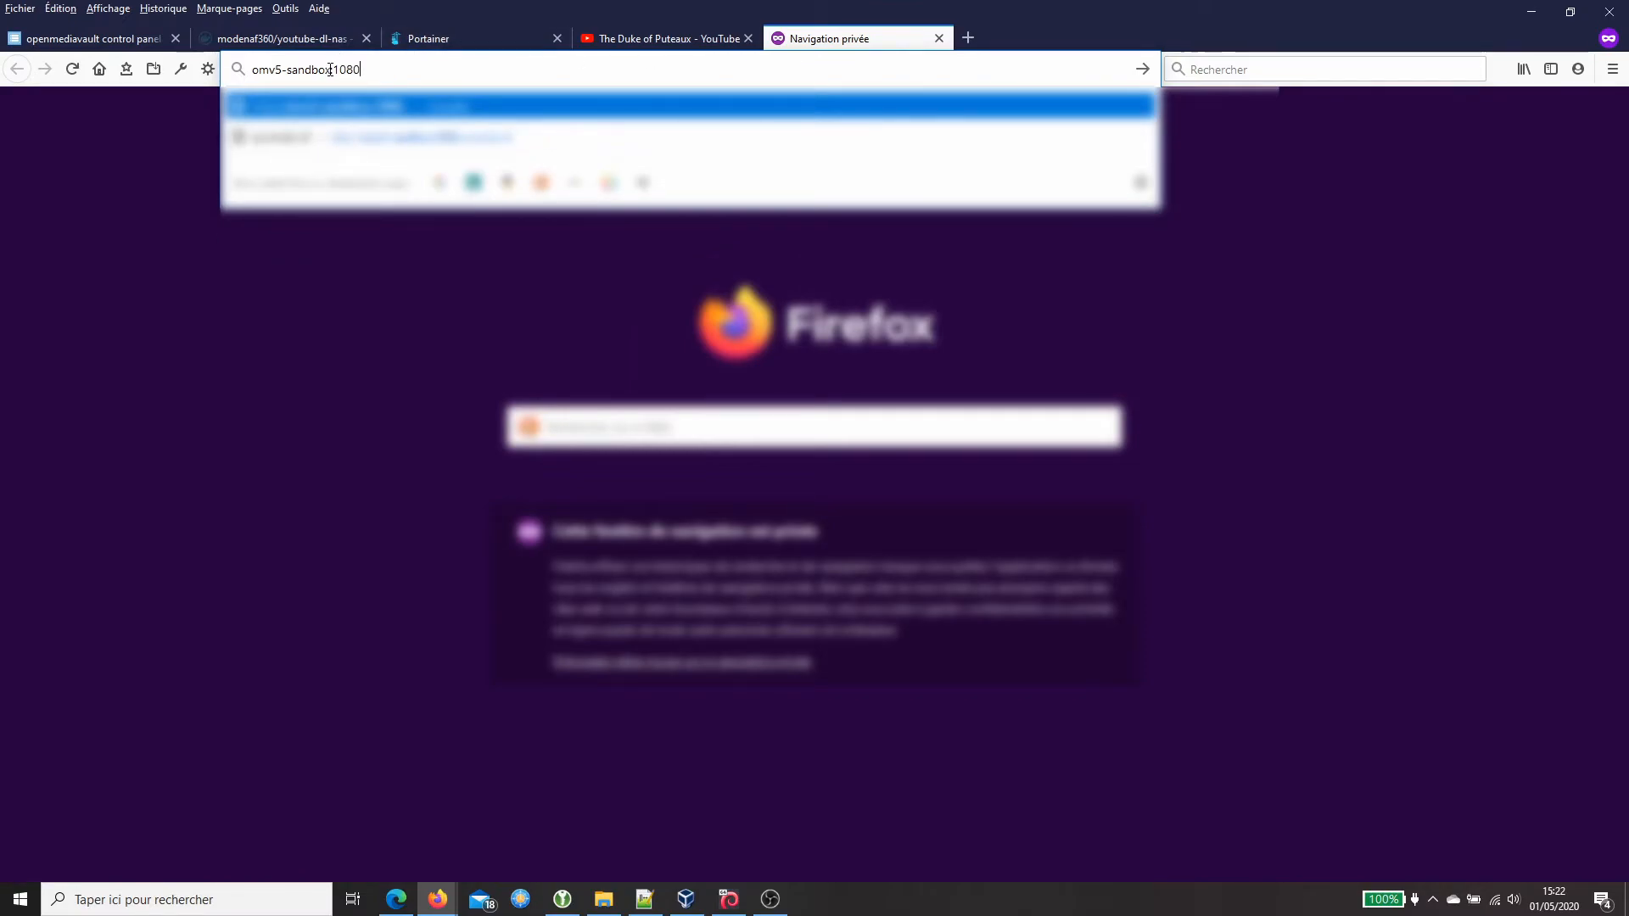
key("Return")
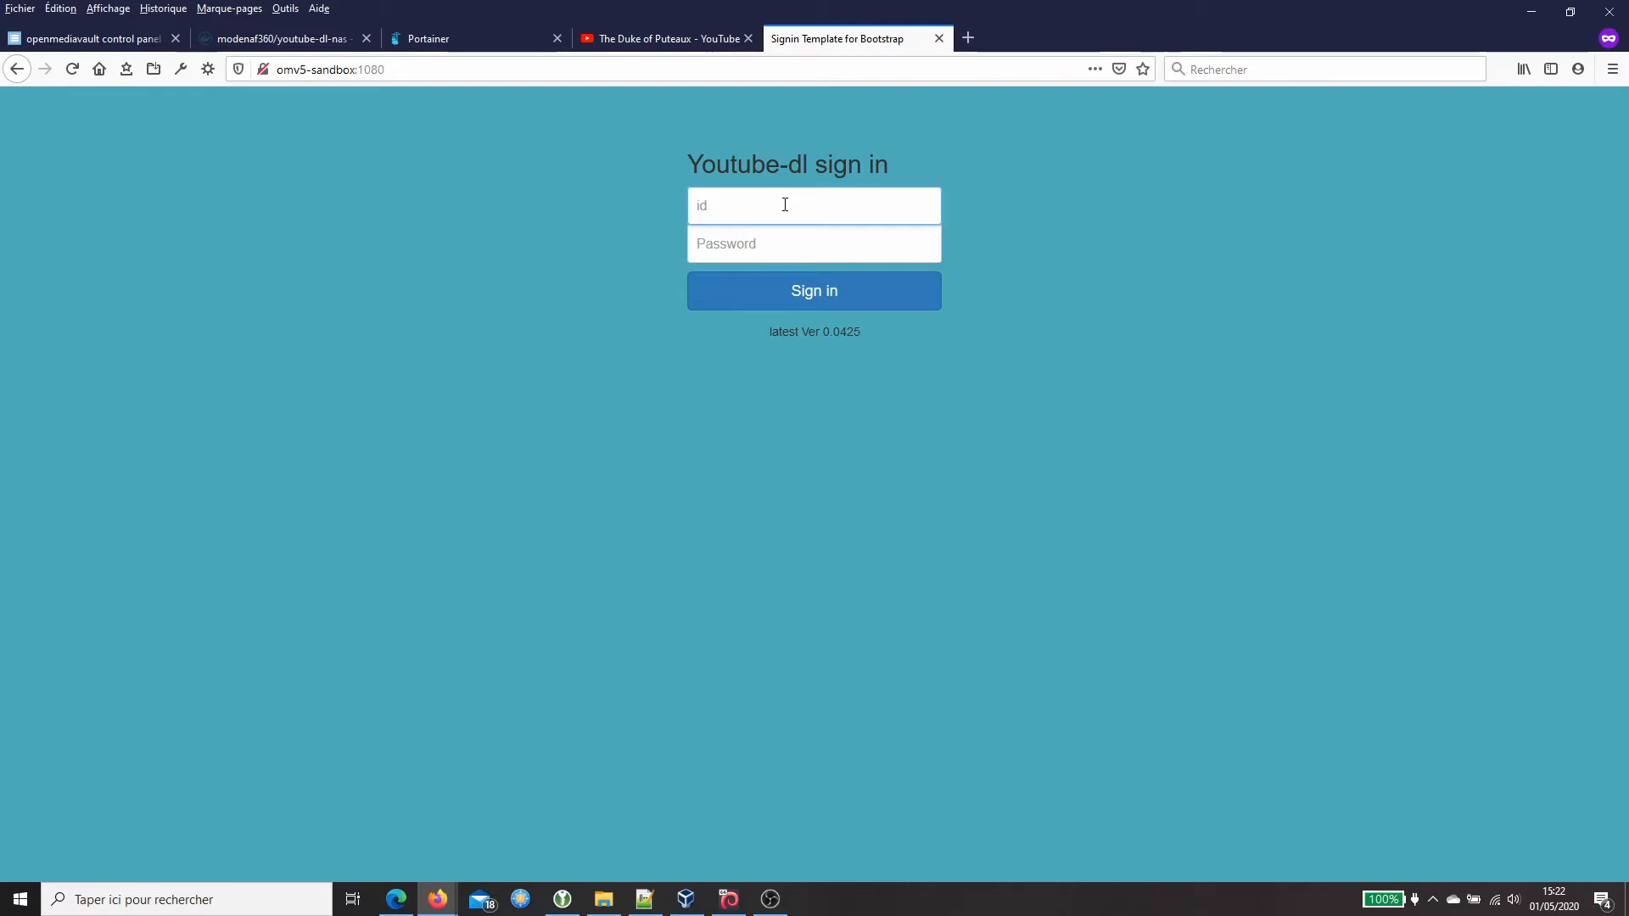
Sign in to youtube-dl with the account ID and password defined in the stack
type("duke")
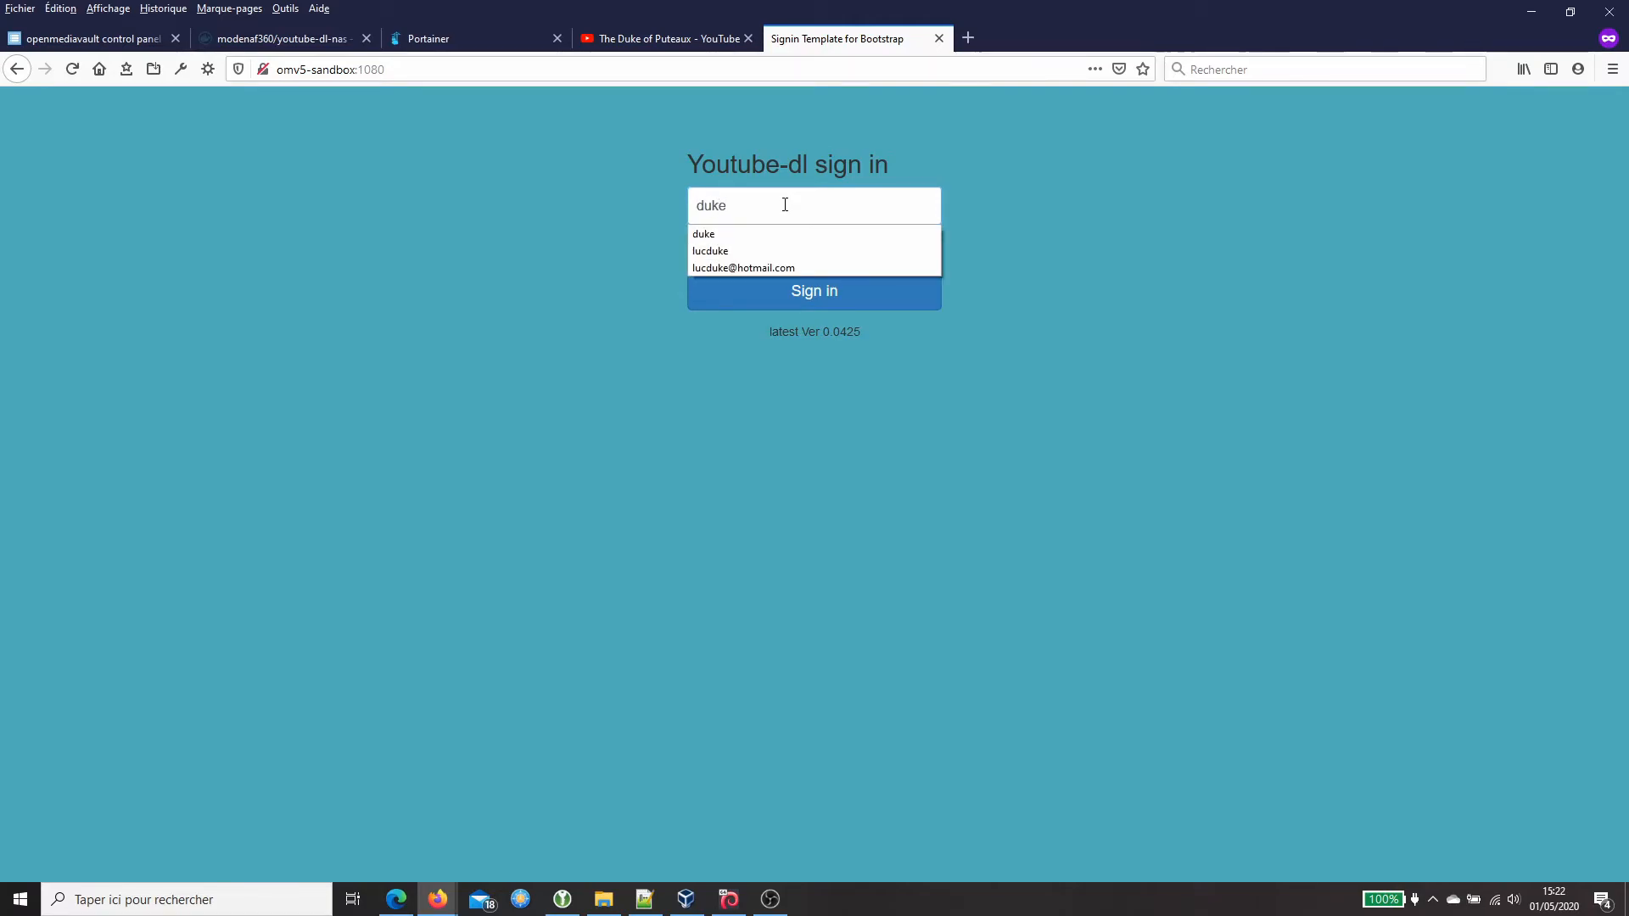
key("Tab")
type("••••••••")
key("Return")
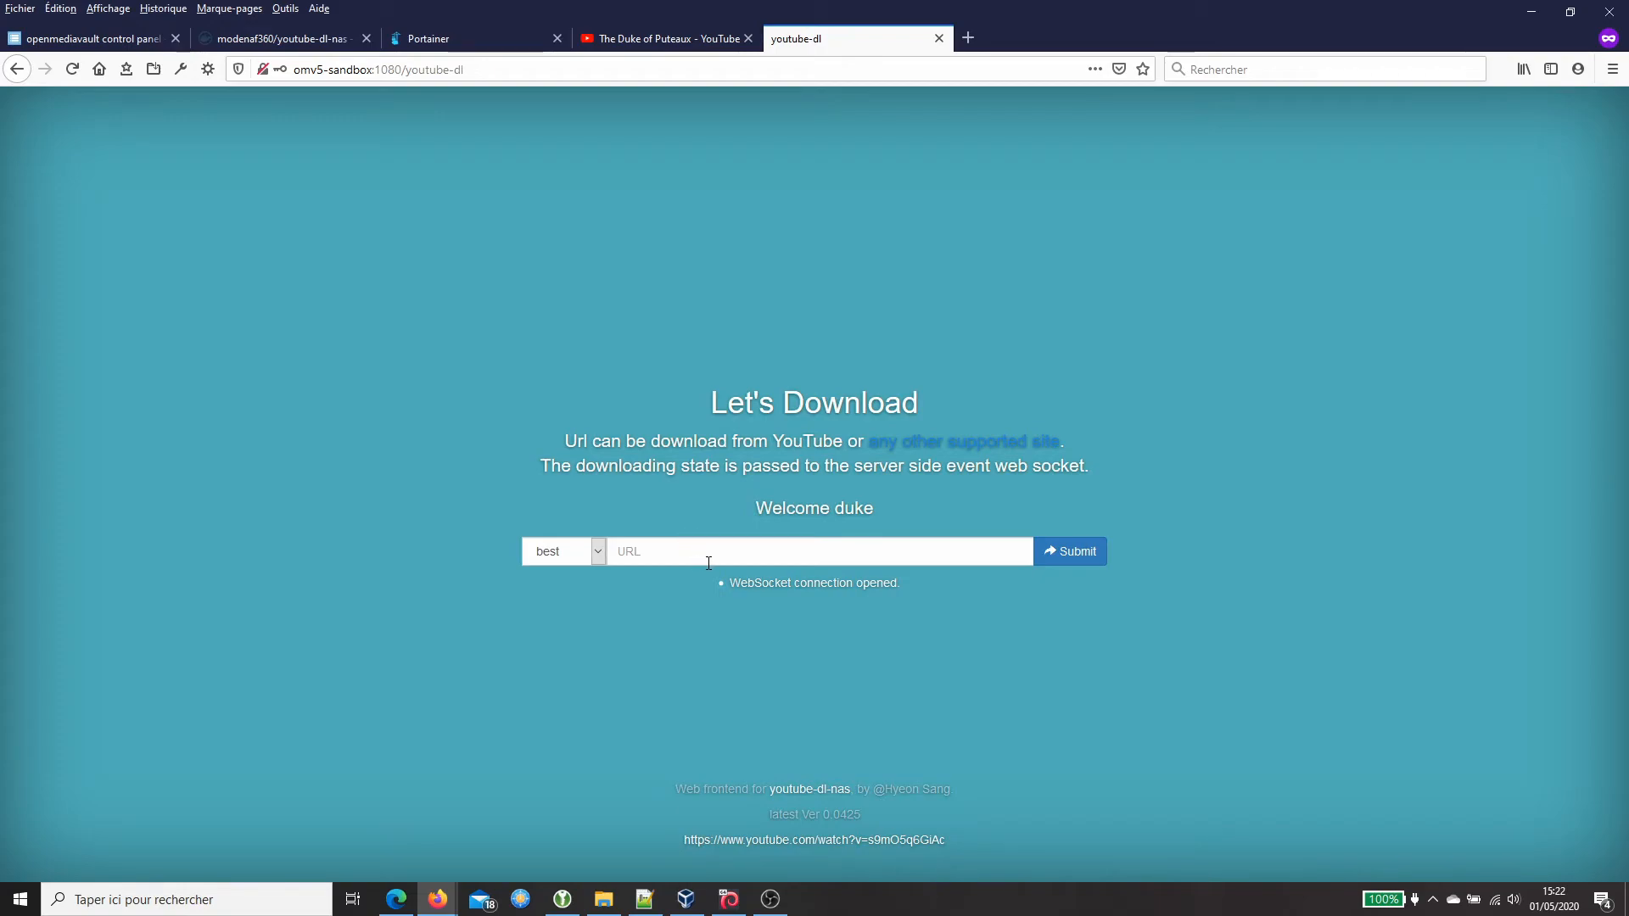
Look over the download resolution choices, and copy the share link of the YouTube video "[TUTURIEL] OMV5 : installation de Watchtower"
left_click(597, 554)
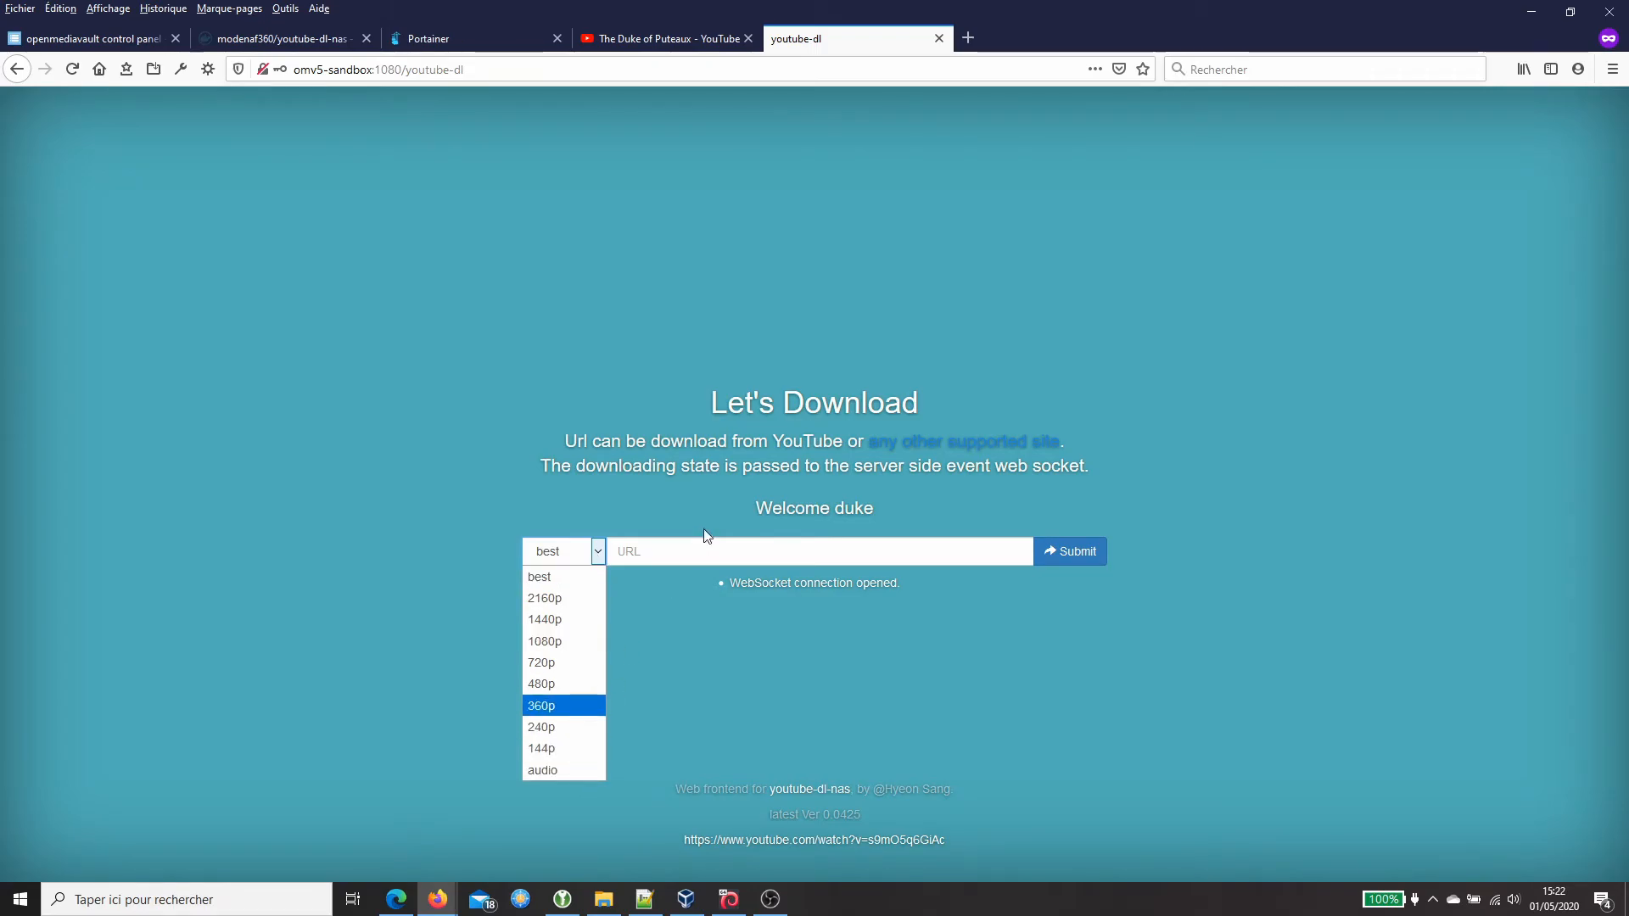
left_click(706, 553)
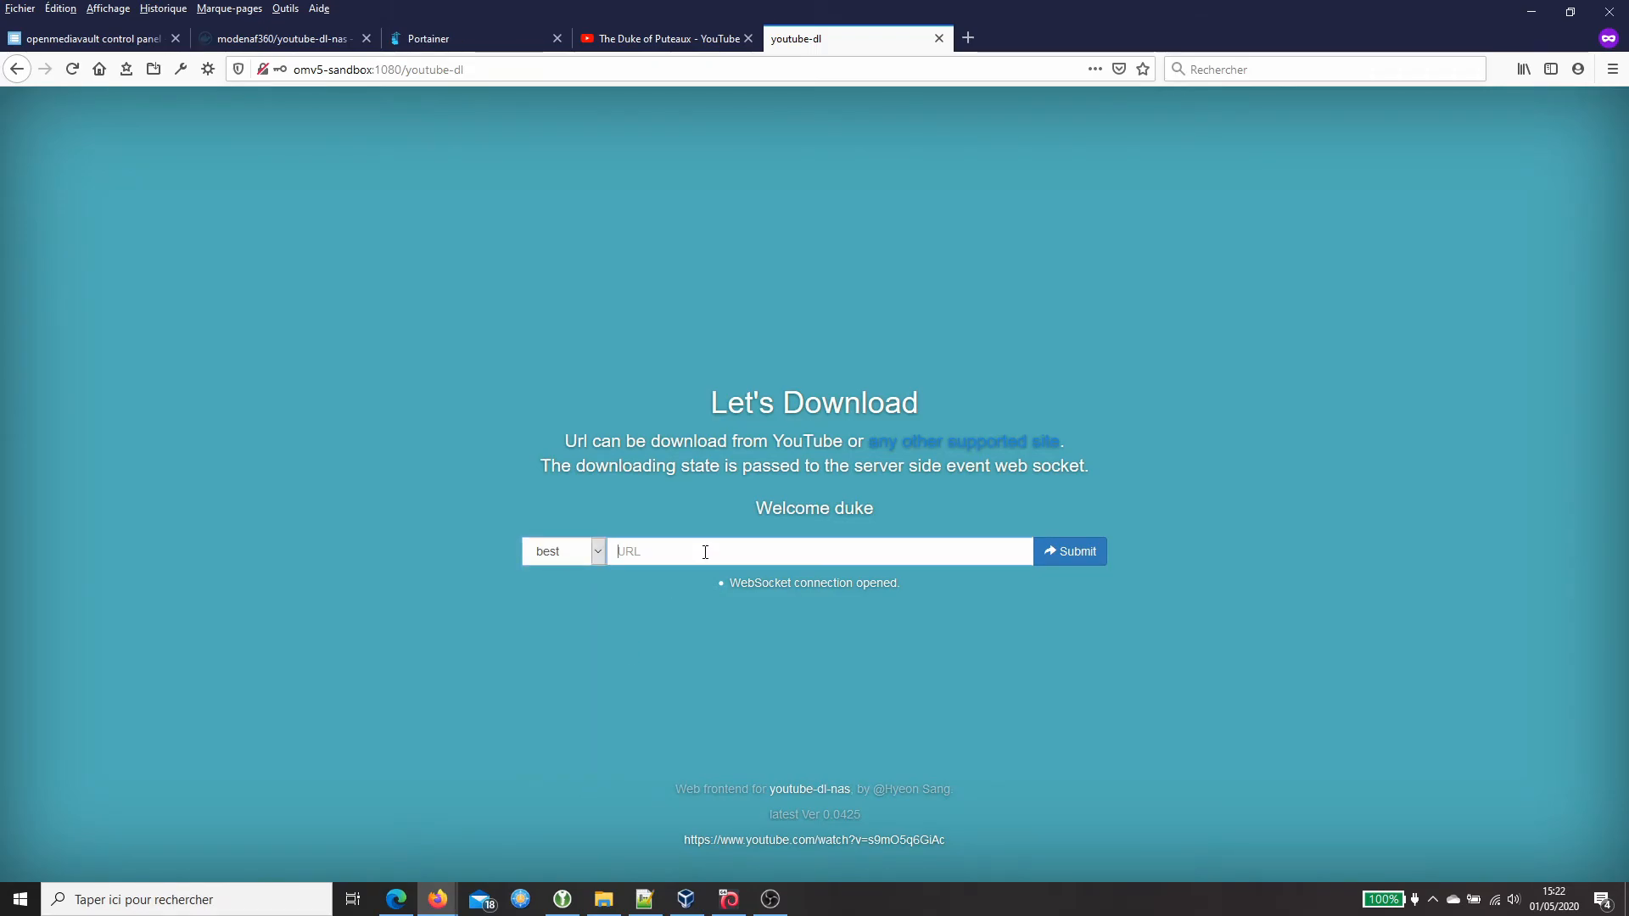
left_click(651, 40)
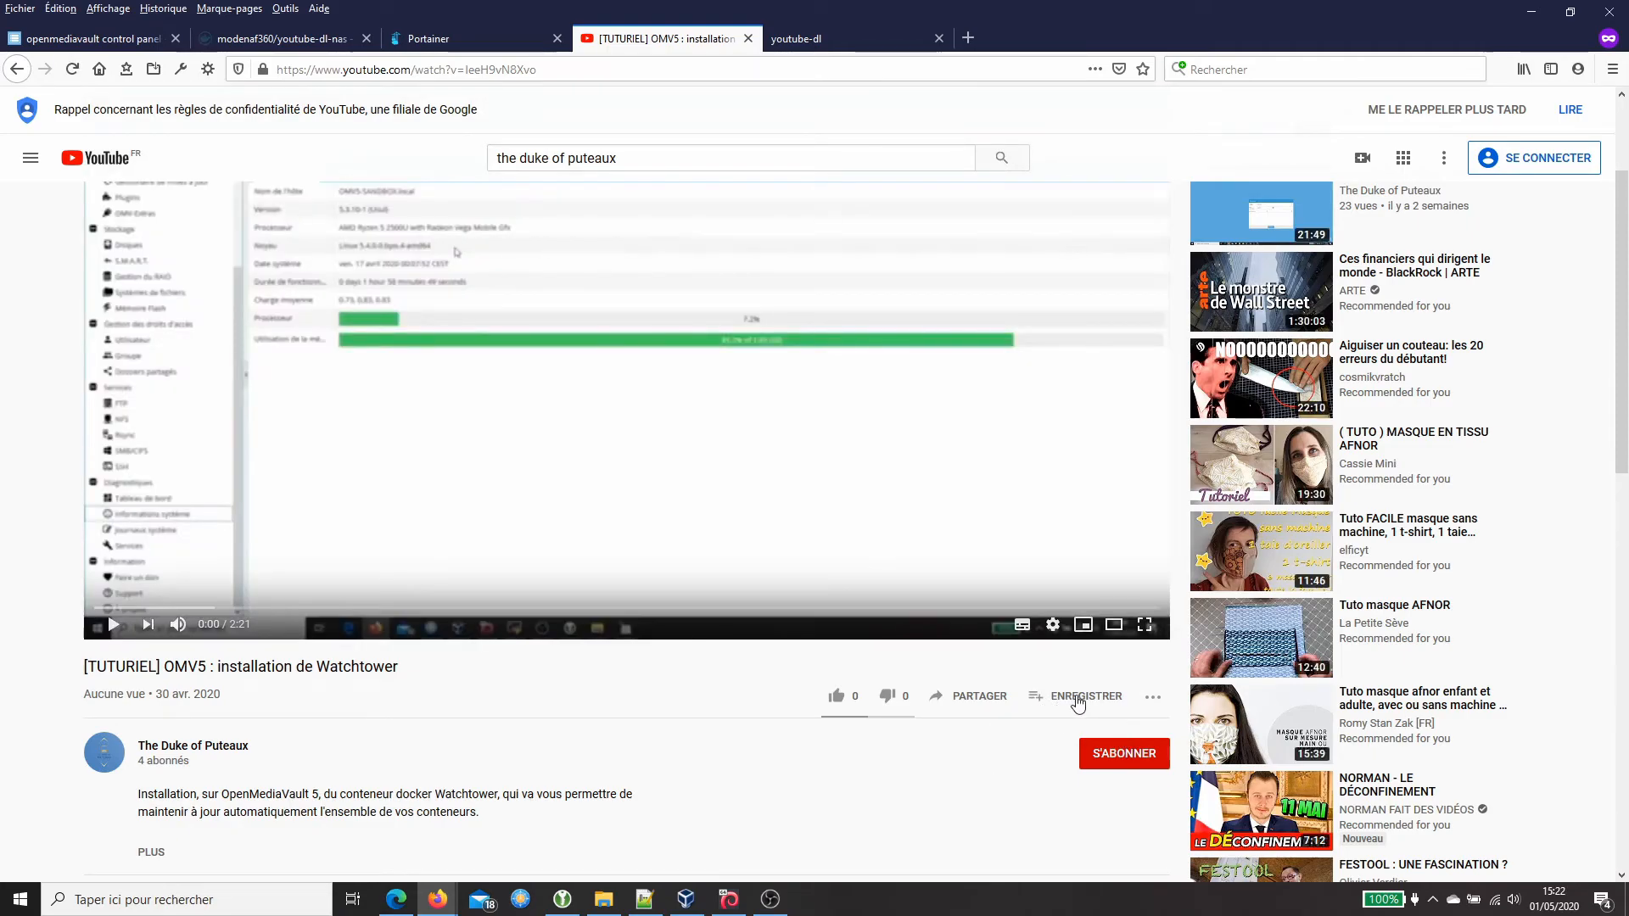
left_click(976, 697)
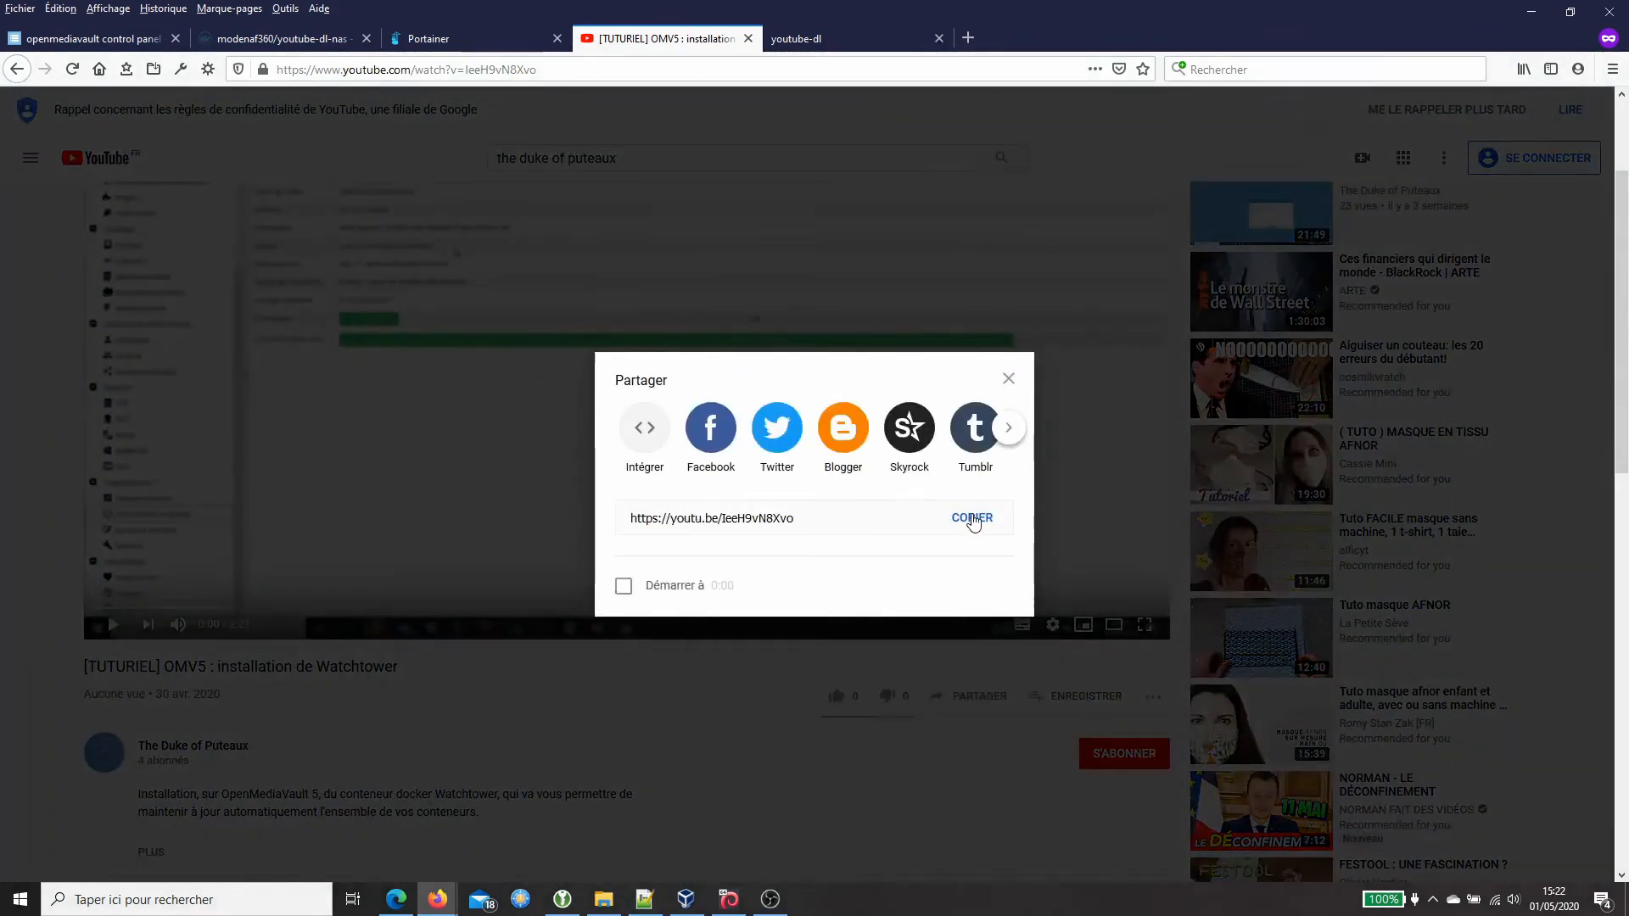
left_click(972, 517)
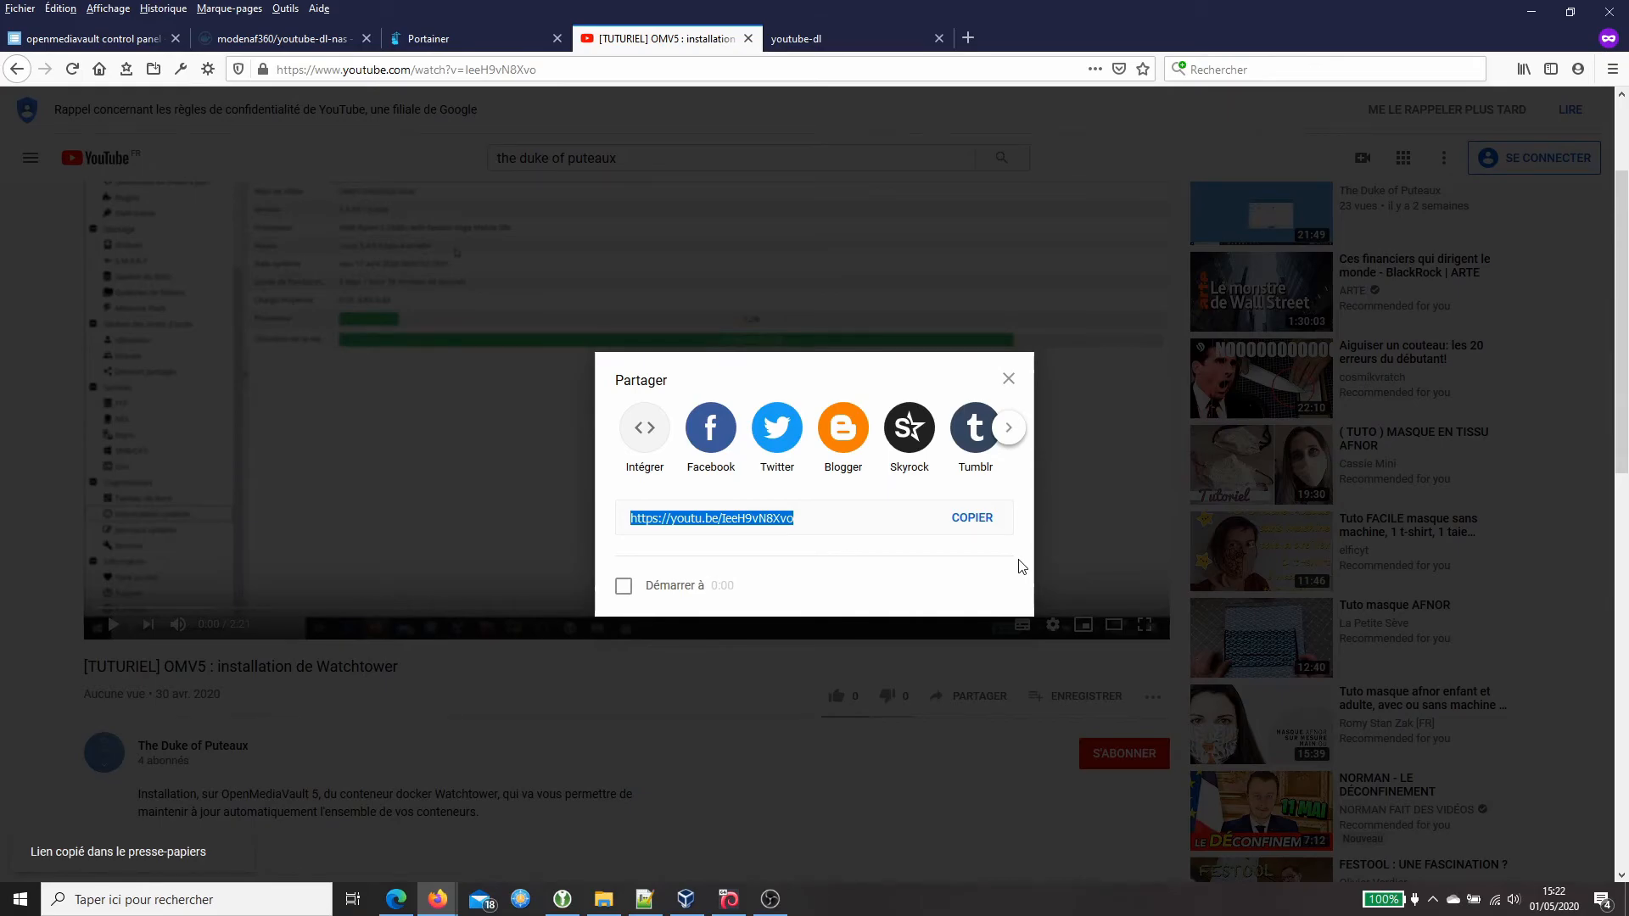
left_click(847, 38)
left_click(724, 555)
type("https://youtu.be/leeH9vN8Xvo")
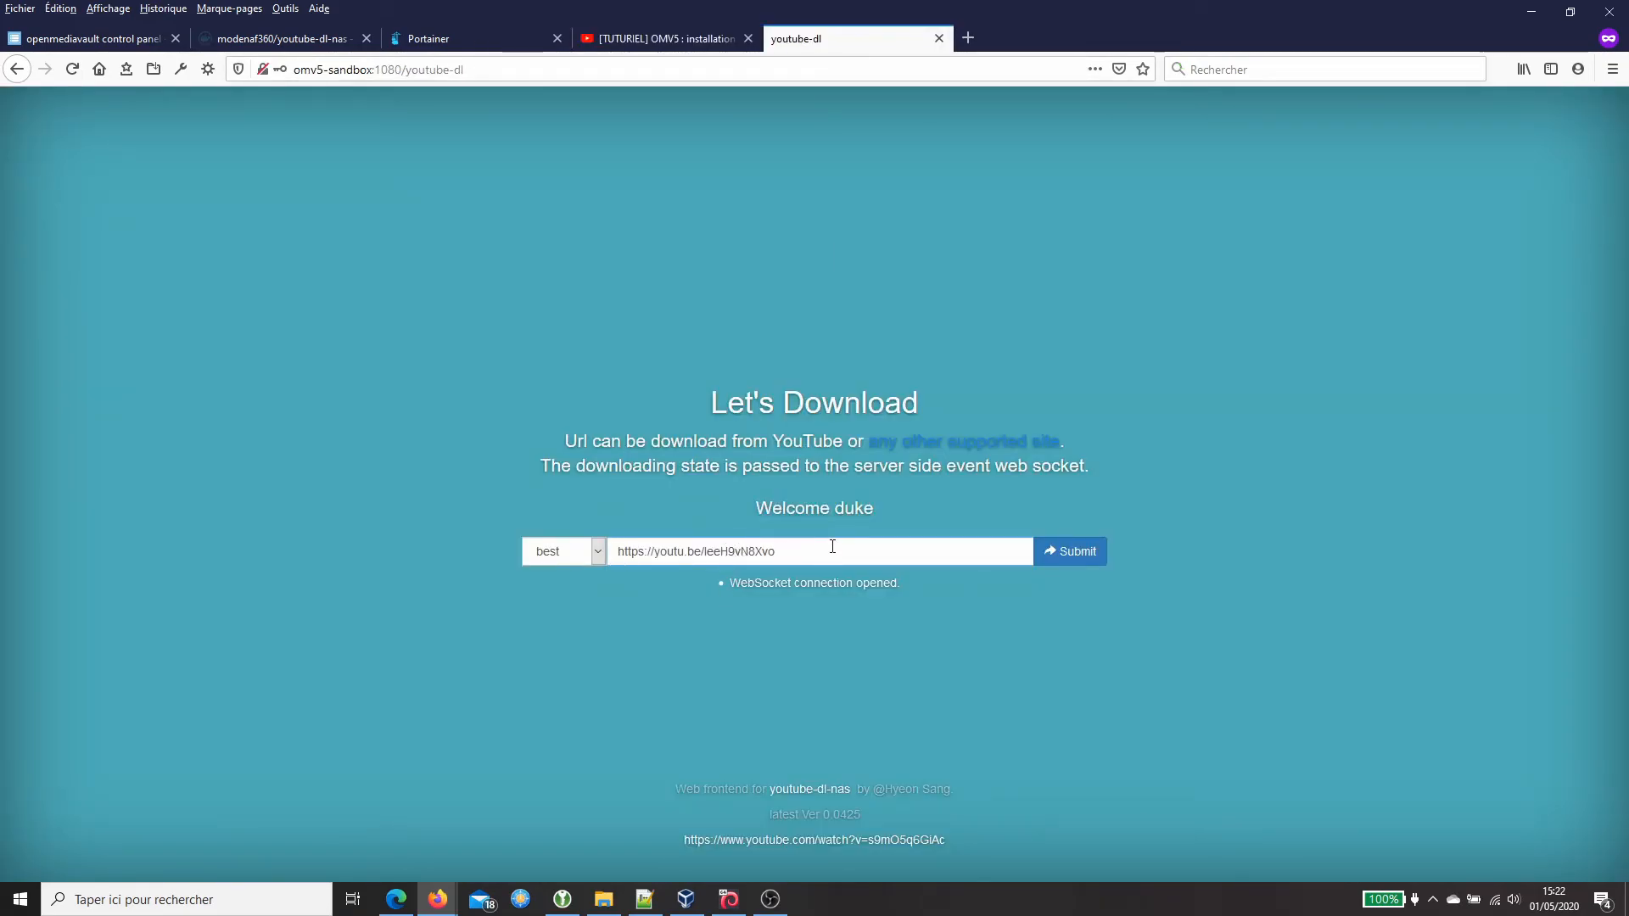
left_click(1081, 562)
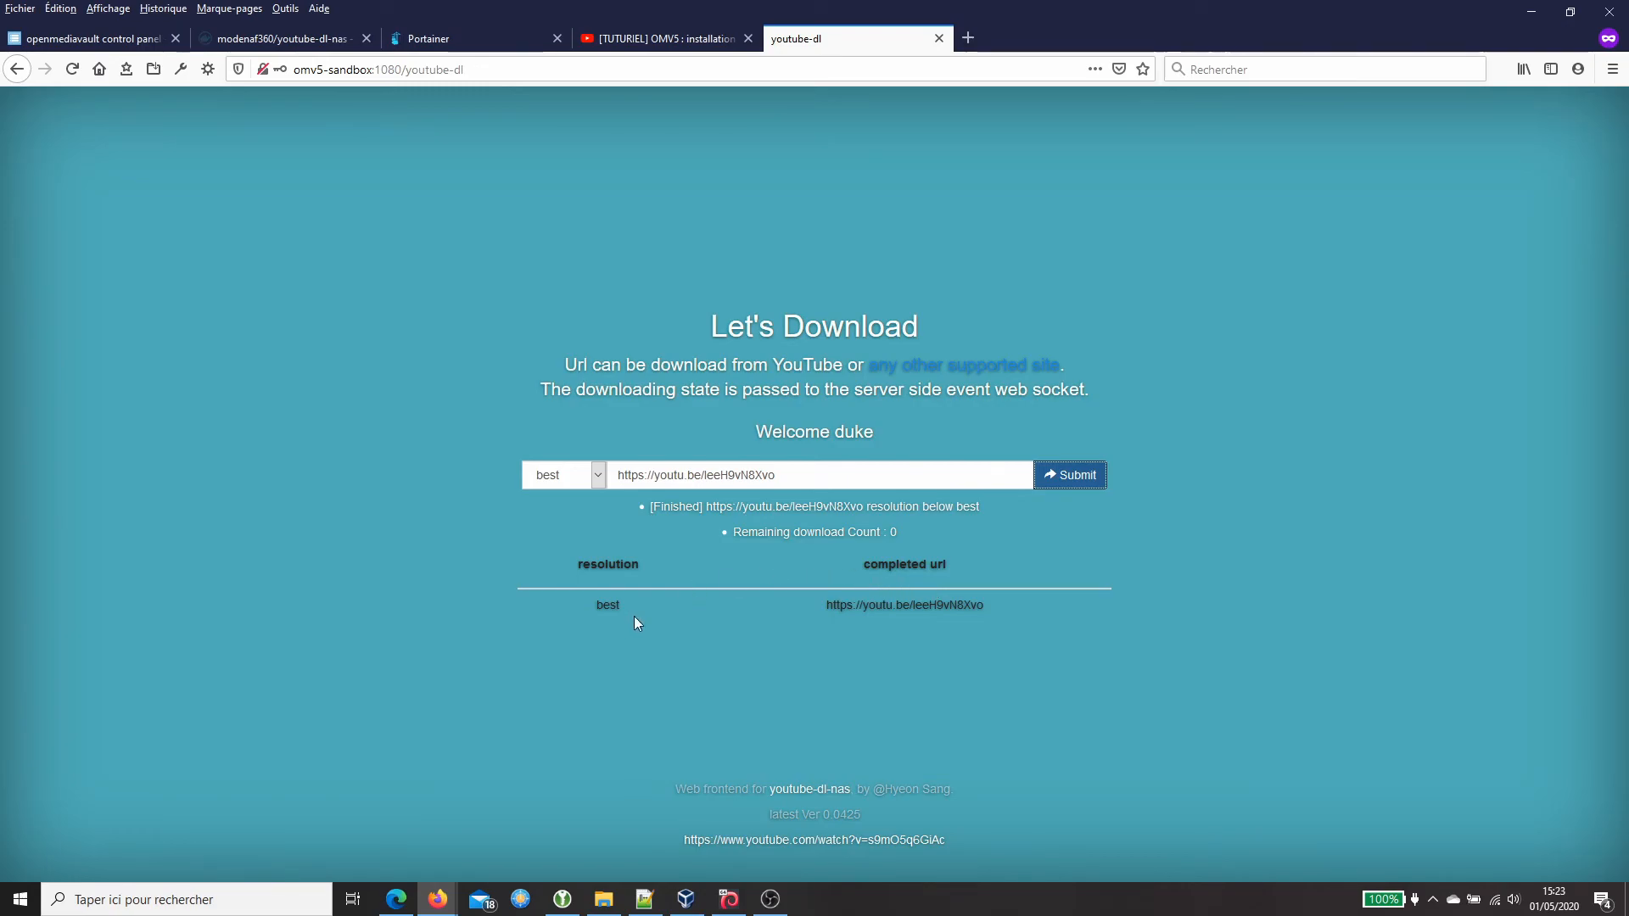
In File Explorer, browse OMV5-SANDBOX to media > videos > youtube-dl, play the downloaded Watchtower tutorial MP4 in VLC, and close the player
left_click(602, 901)
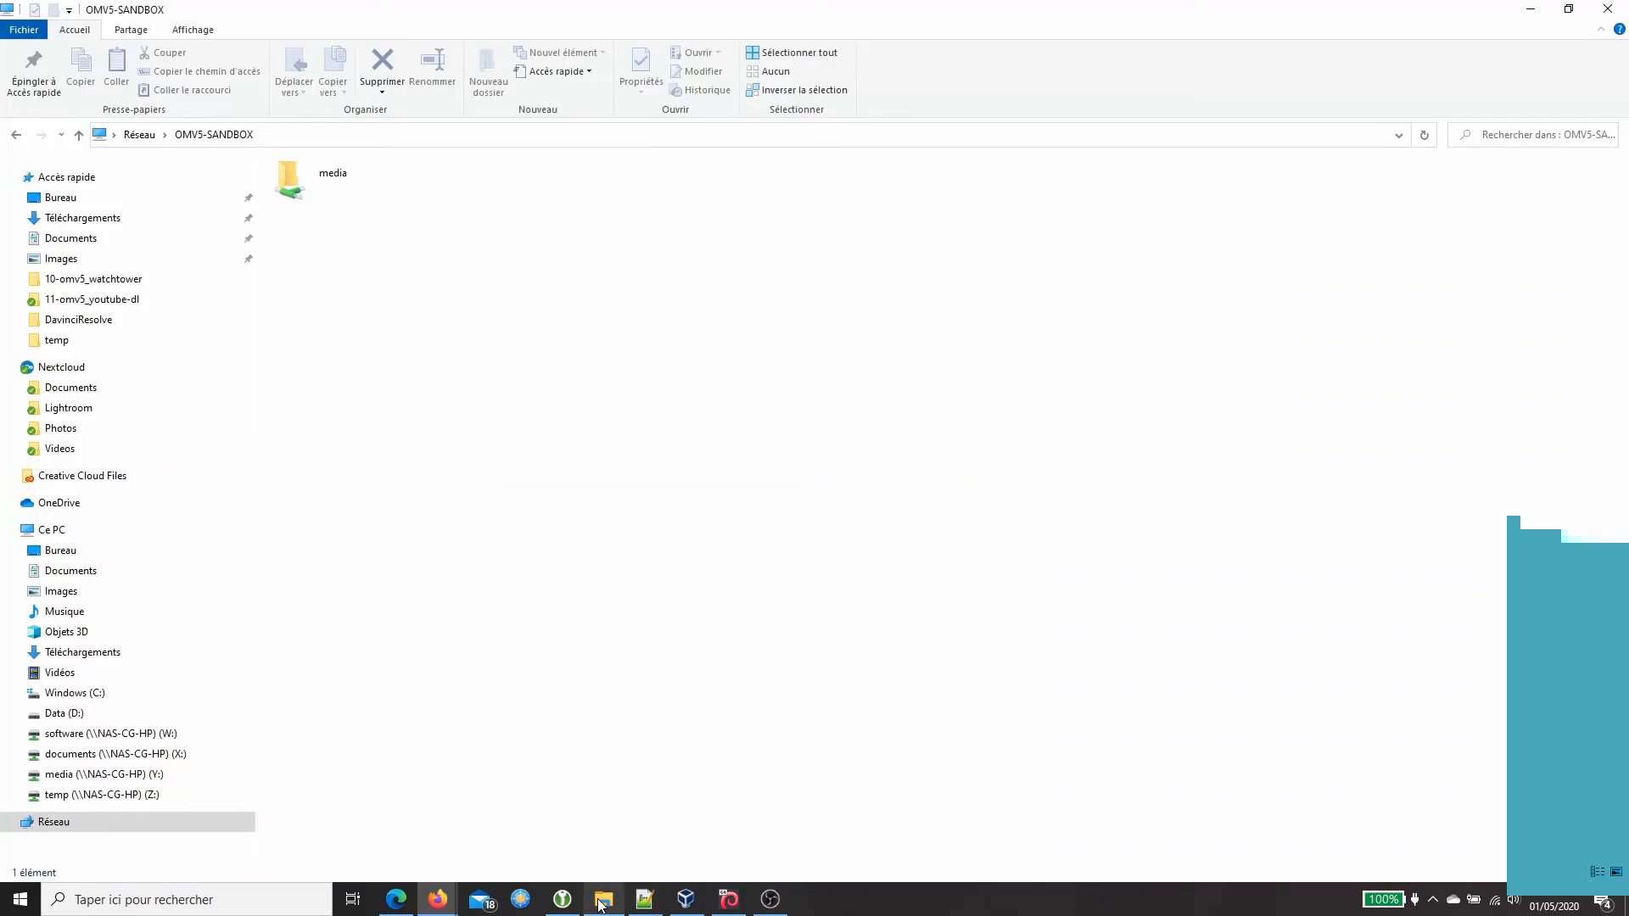
double_click(331, 188)
double_click(355, 244)
double_click(331, 225)
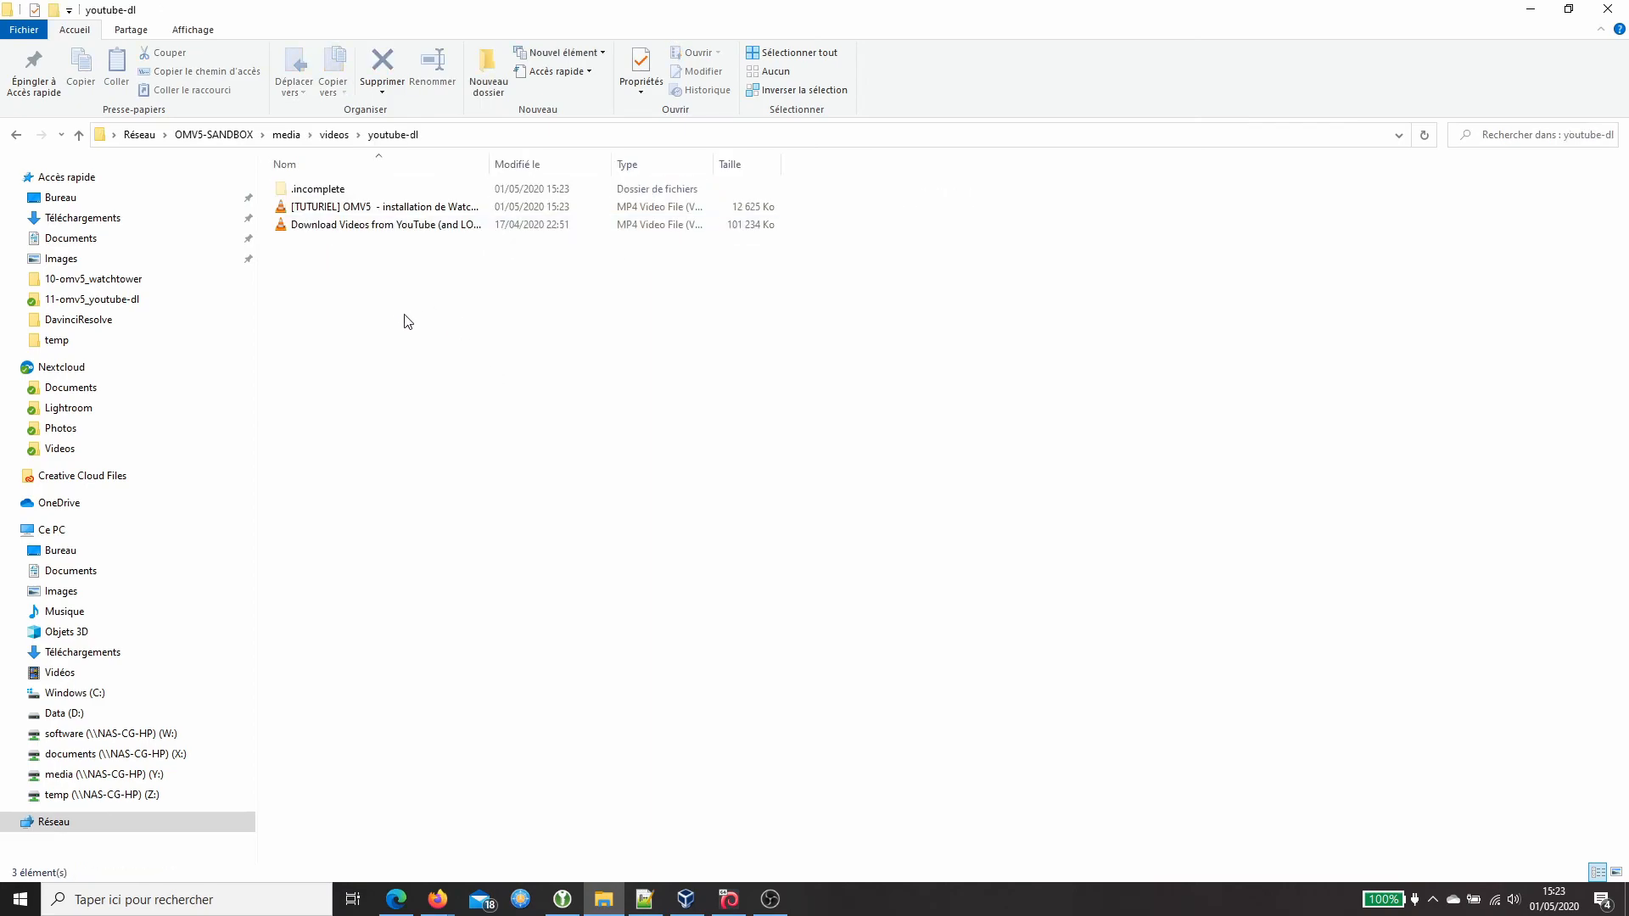
double_click(445, 212)
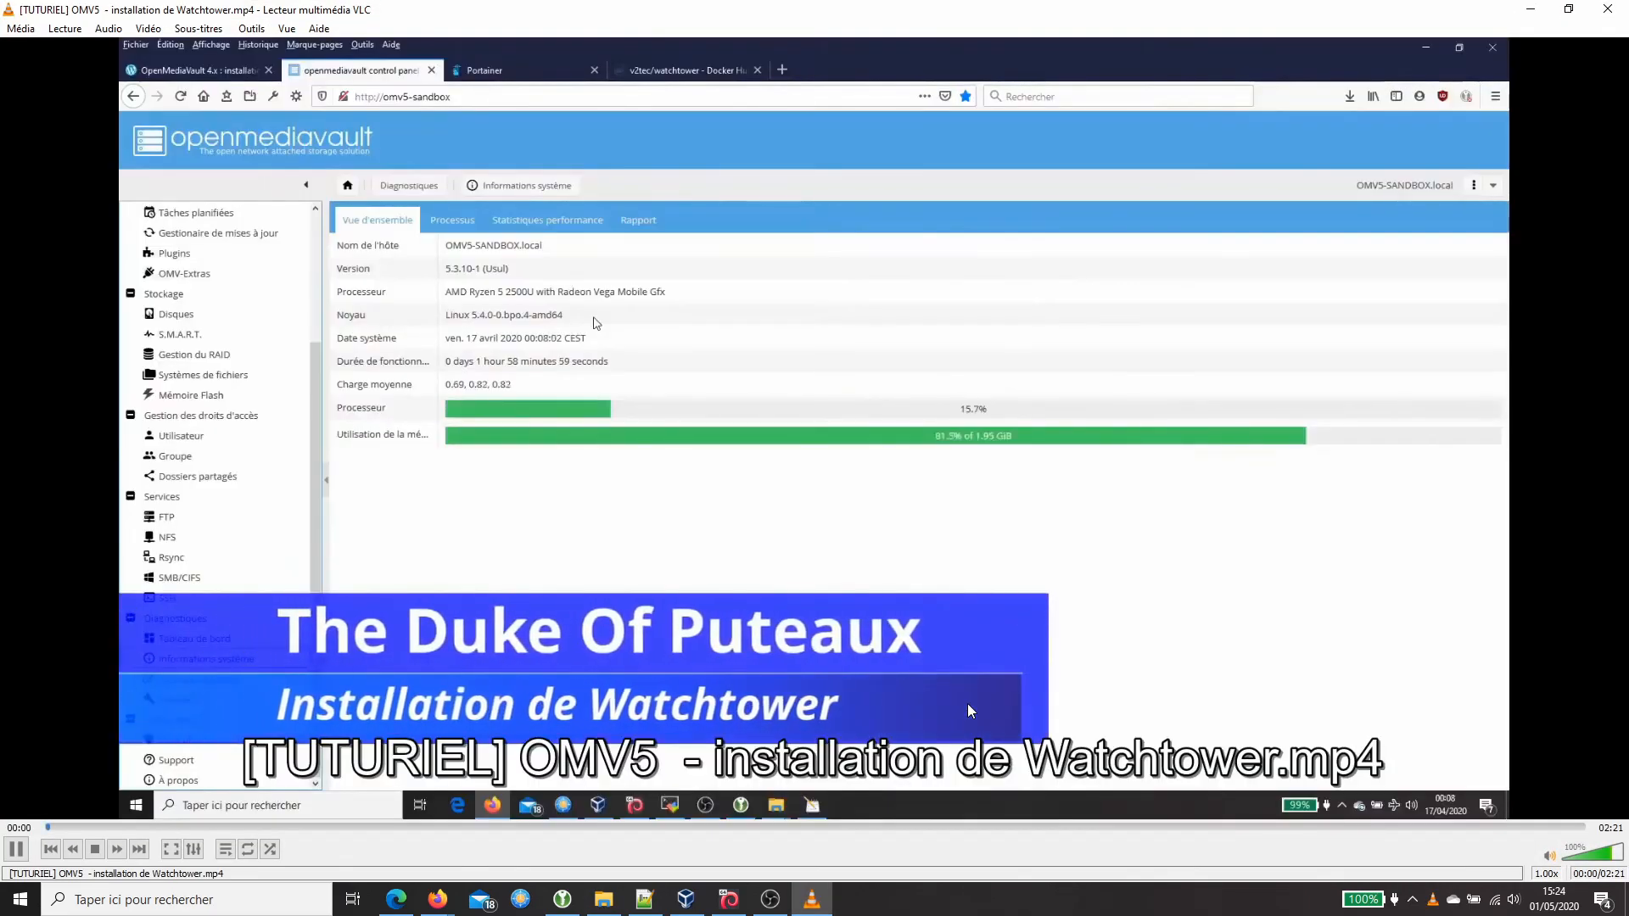
left_click(1608, 9)
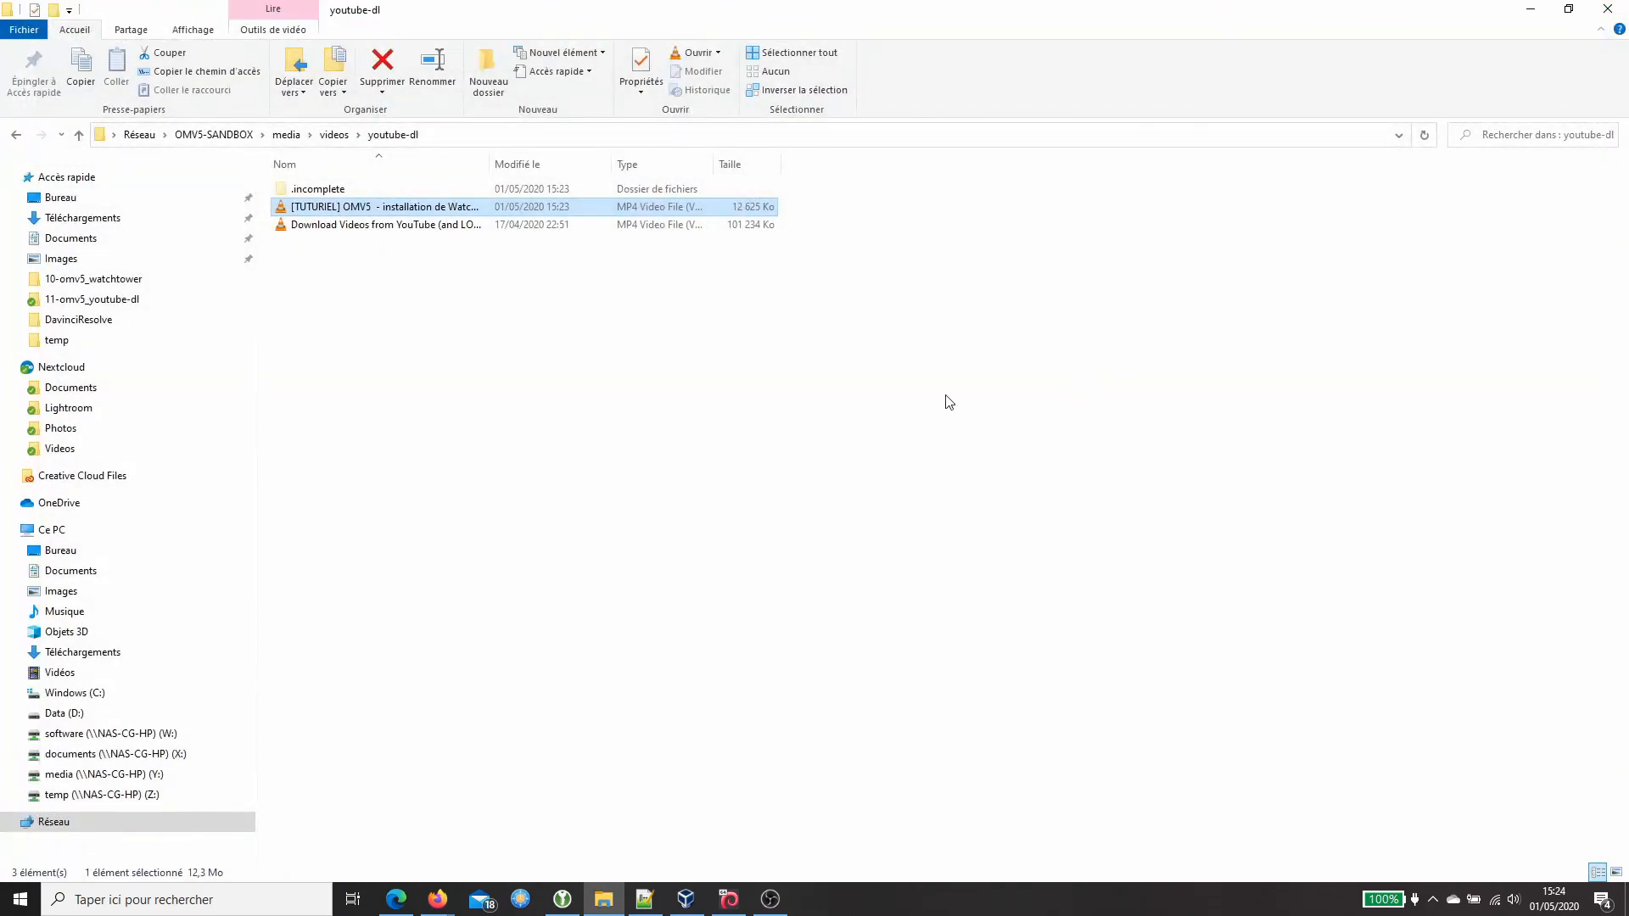